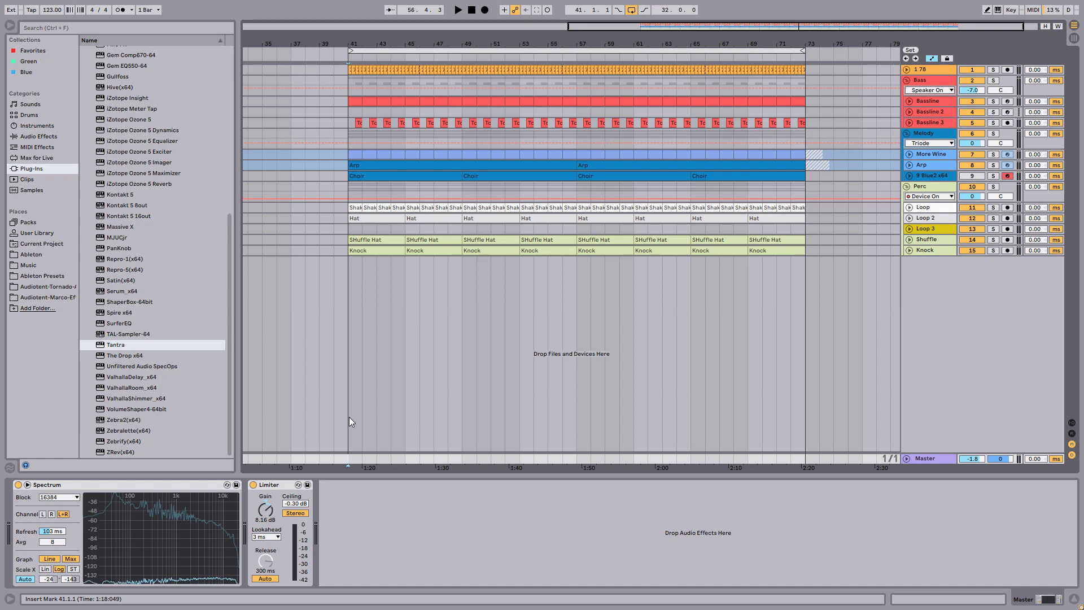
Step: Show the first Choir clip on the unfolded Blue2 track and open that track's Blue2 synth window
click(909, 175)
click(414, 177)
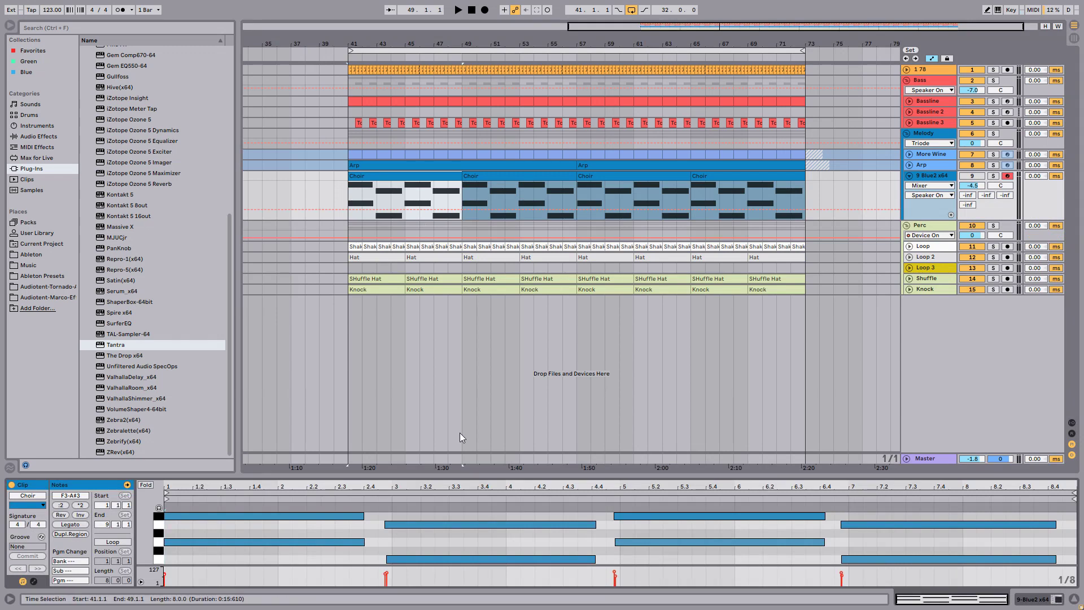
click(941, 175)
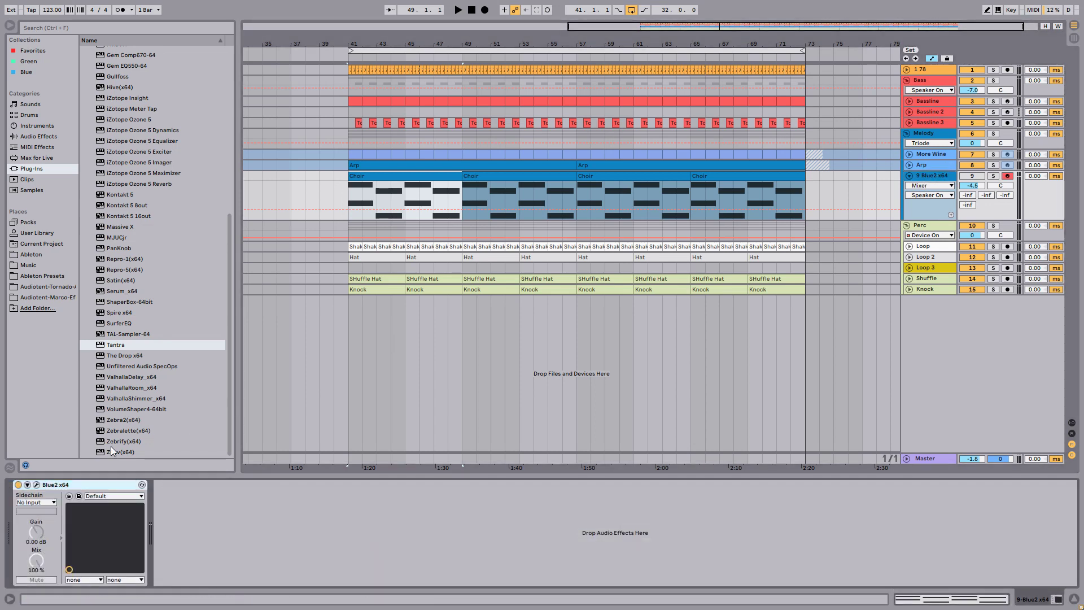
click(36, 485)
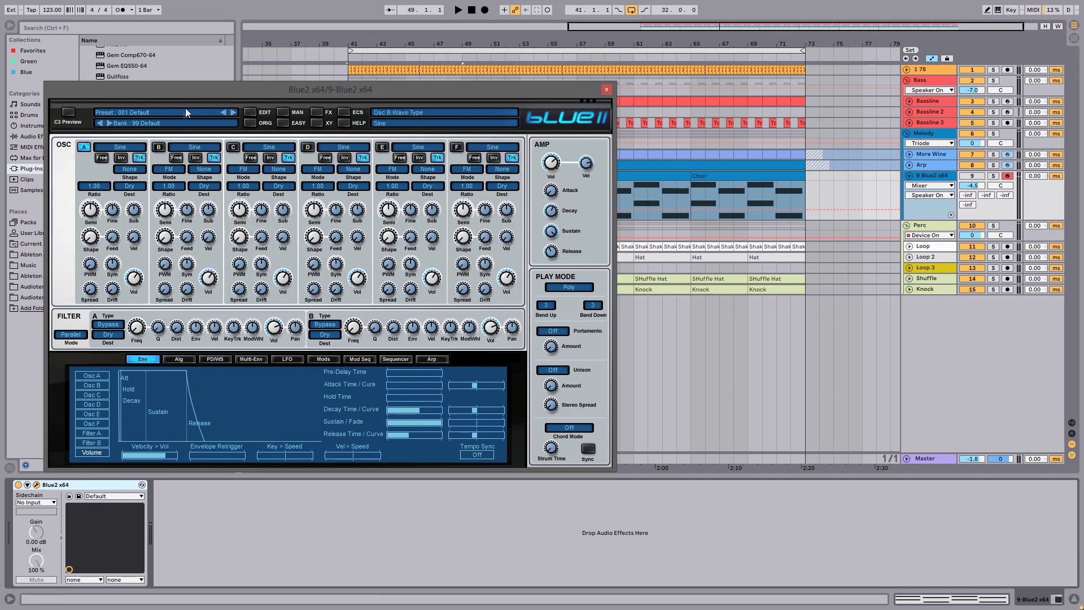
Step: Set oscillator A's wave type to Vox-Aah01s from the Sample ST A group
click(132, 146)
mouse_move(130, 150)
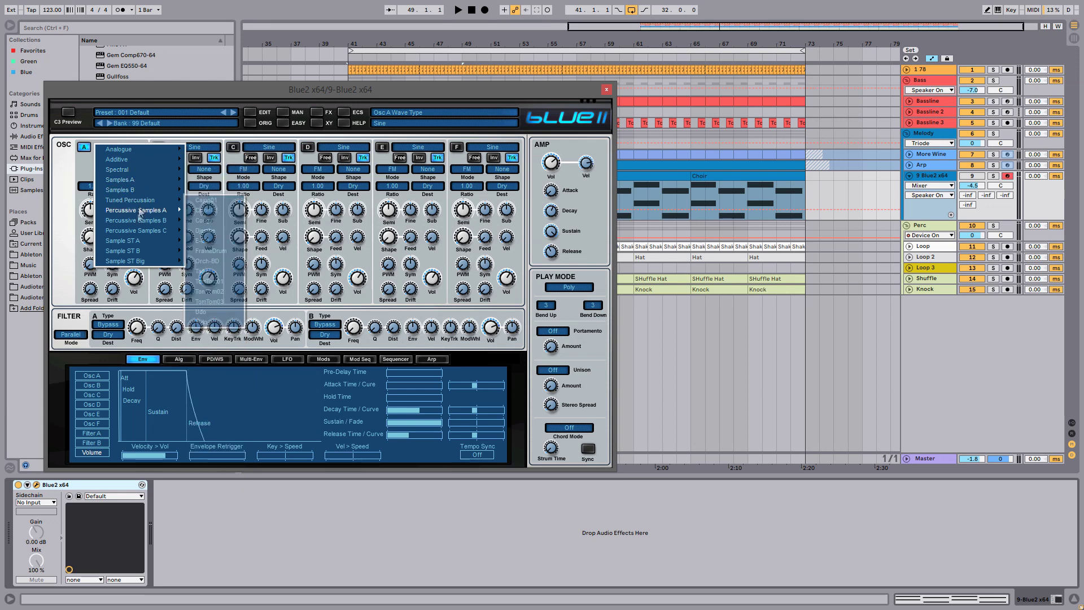
mouse_move(143, 242)
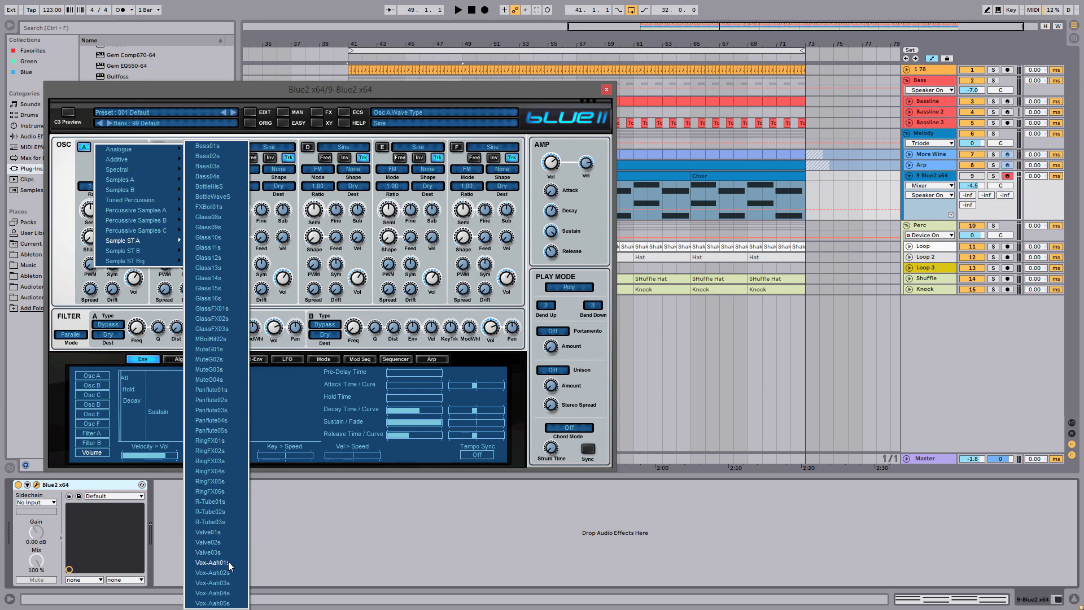
click(213, 563)
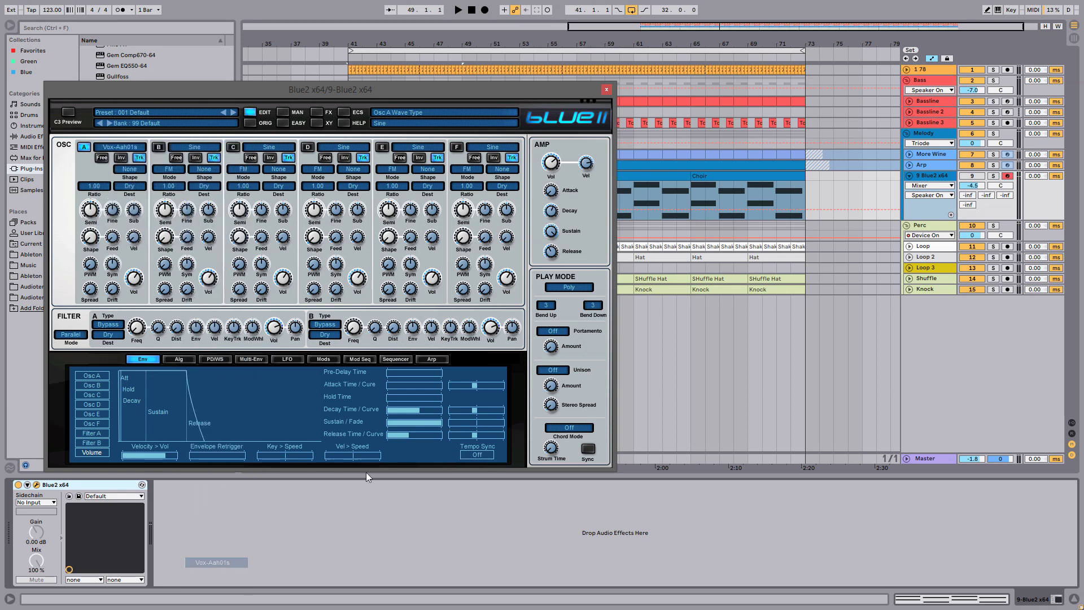
Step: Solo the Blue2 track and play the loop to audition oscillator A on its own
click(993, 176)
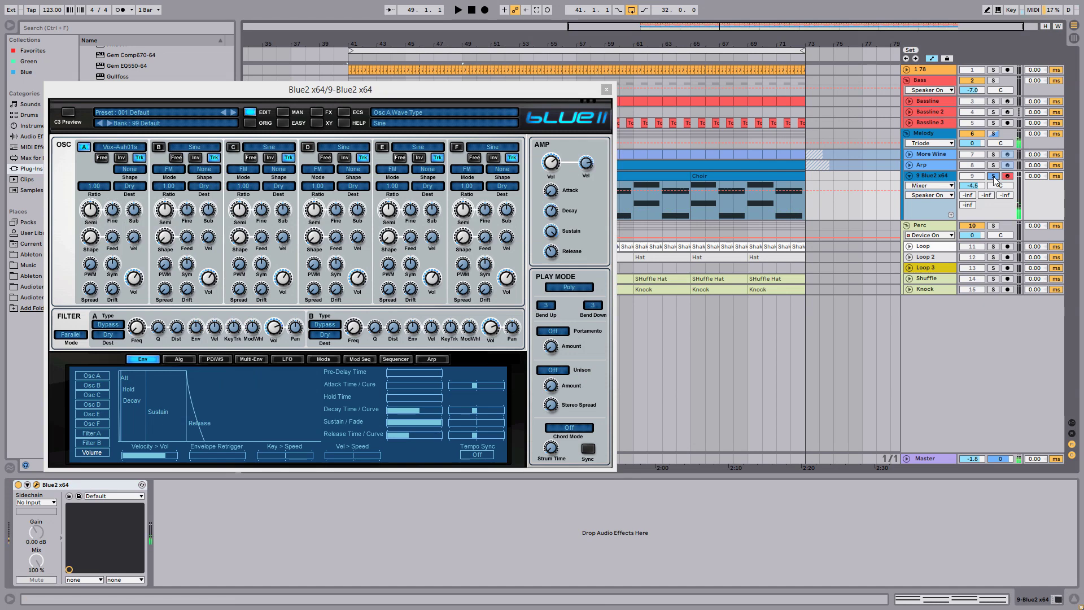
key(space)
key(space)
Step: Set oscillator B's wave type to Vox-Ooh01s from Sample ST B and audition the layered sound
click(170, 147)
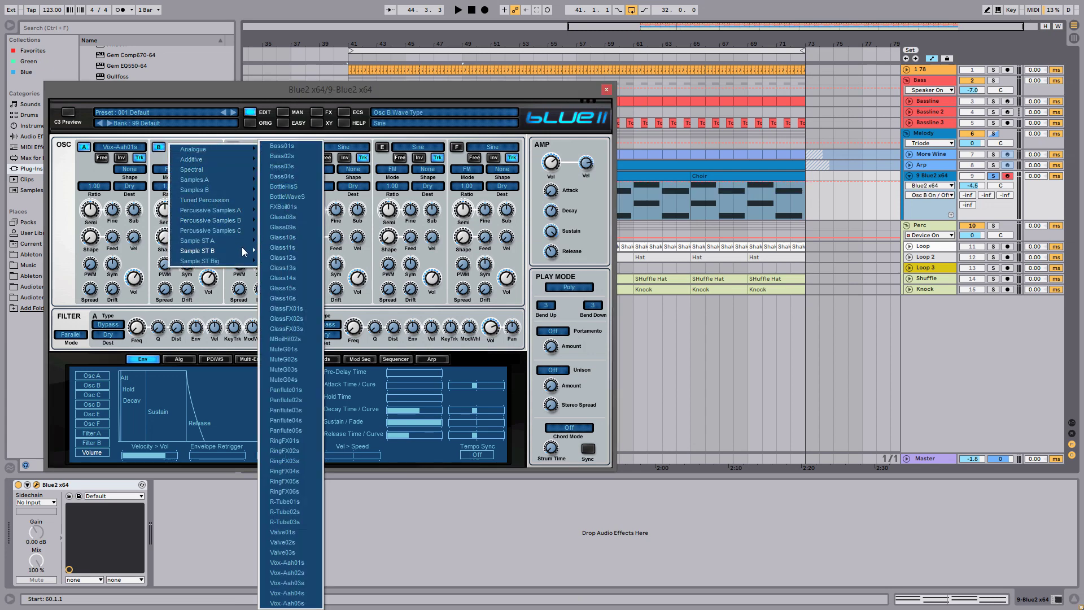
mouse_move(243, 251)
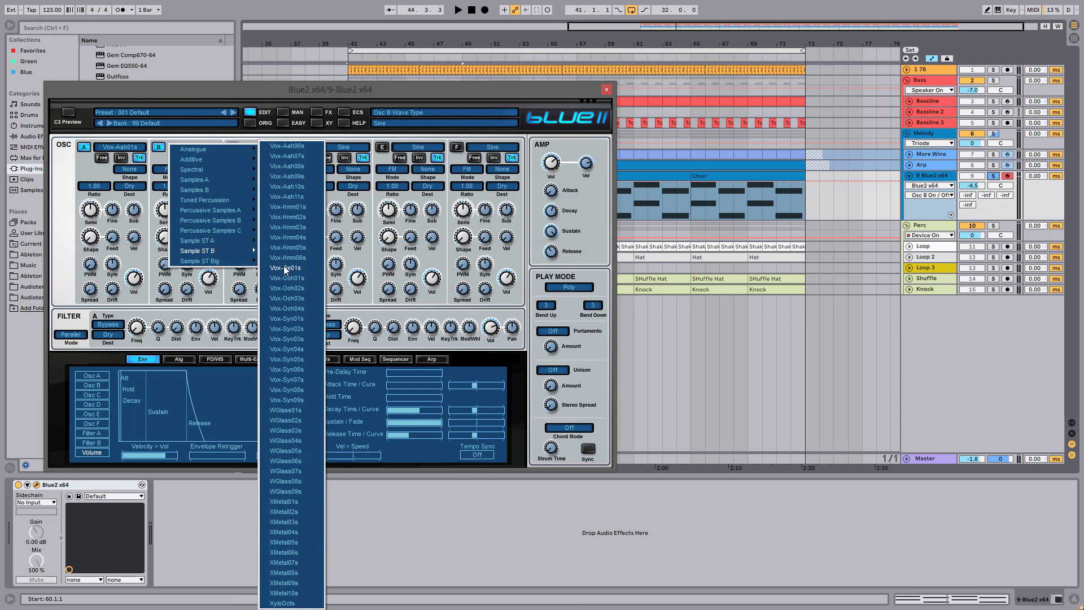
click(290, 278)
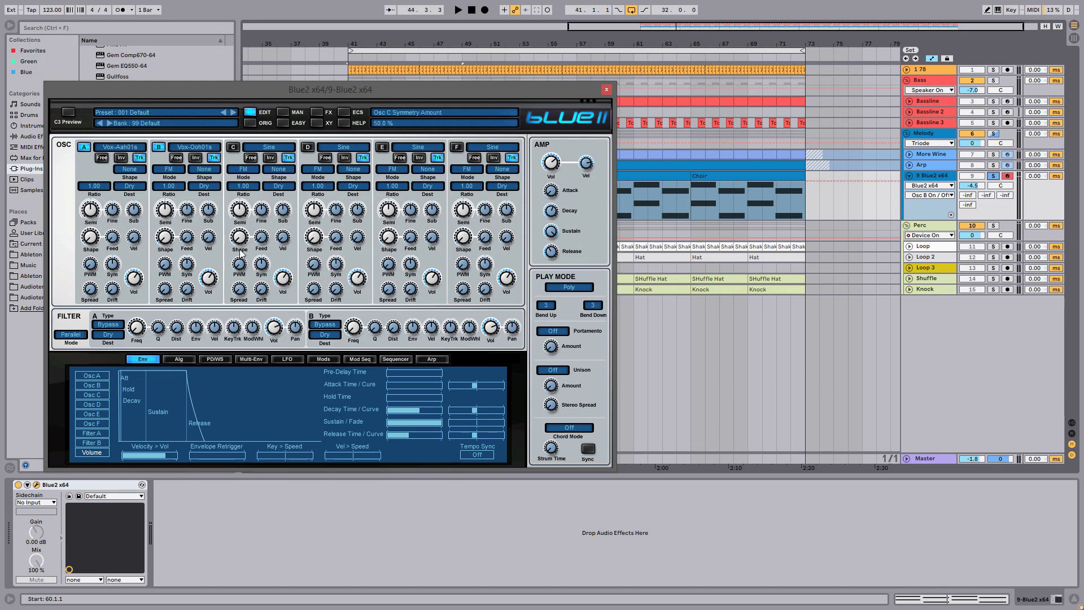
key(space)
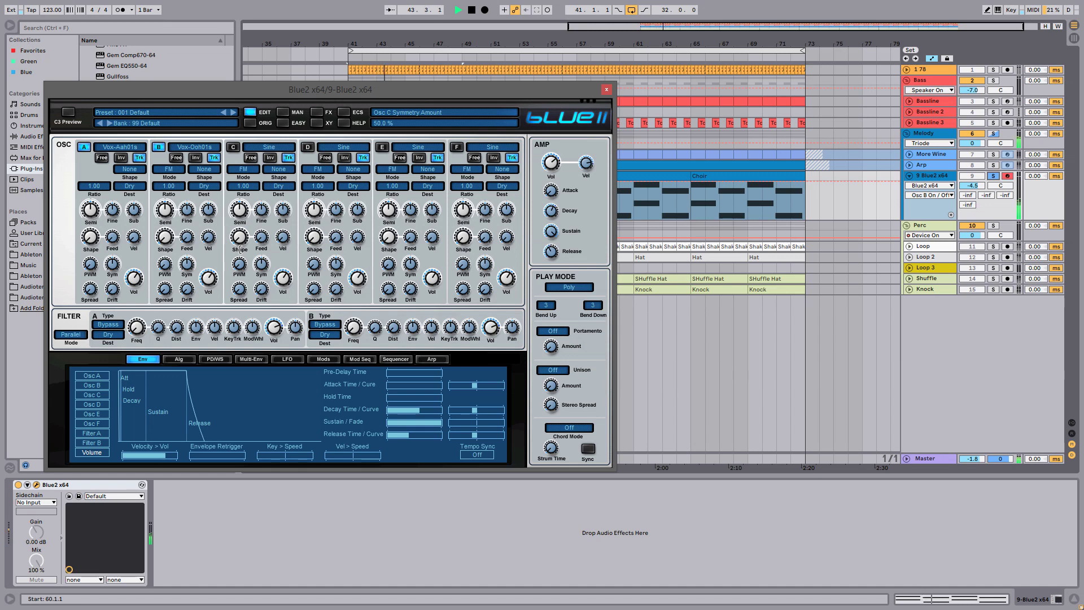
key(space)
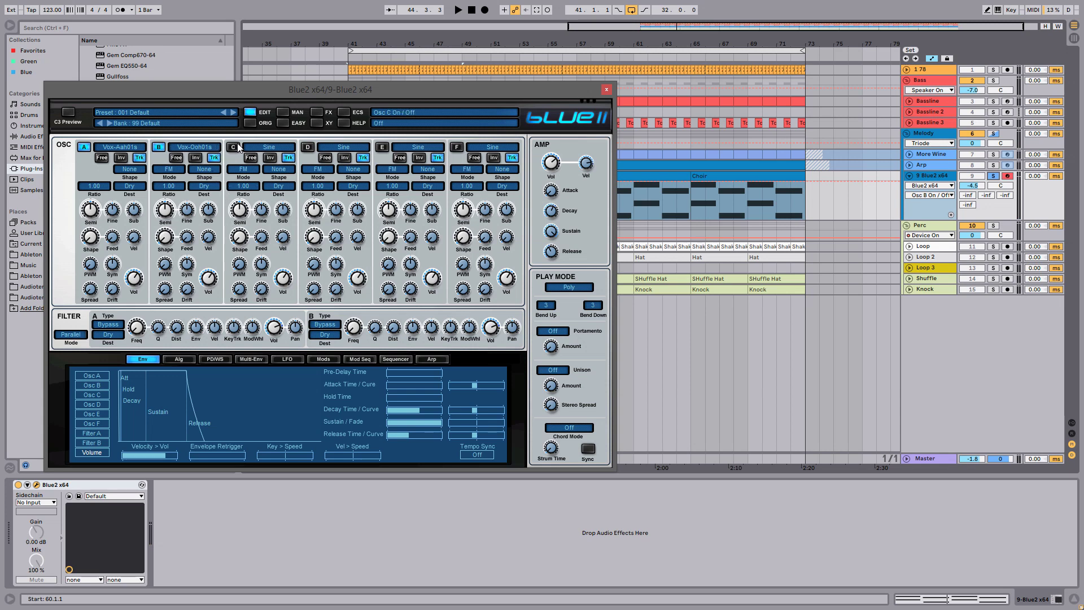
Step: Set oscillator C's wave type to Vox-Epic01 from Sample ST Big and audition the three layers
click(268, 146)
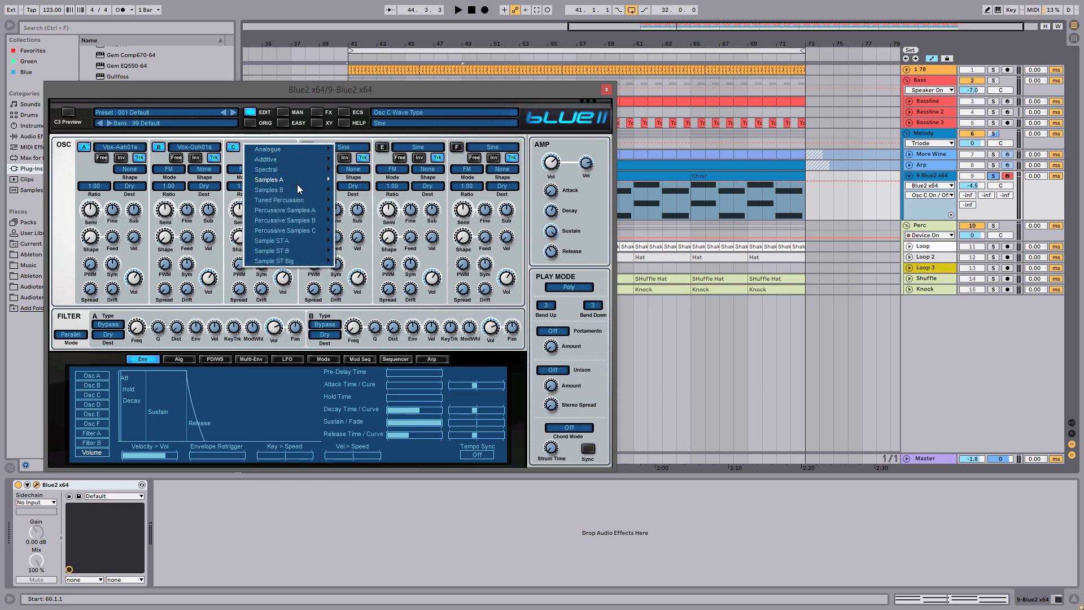
mouse_move(307, 249)
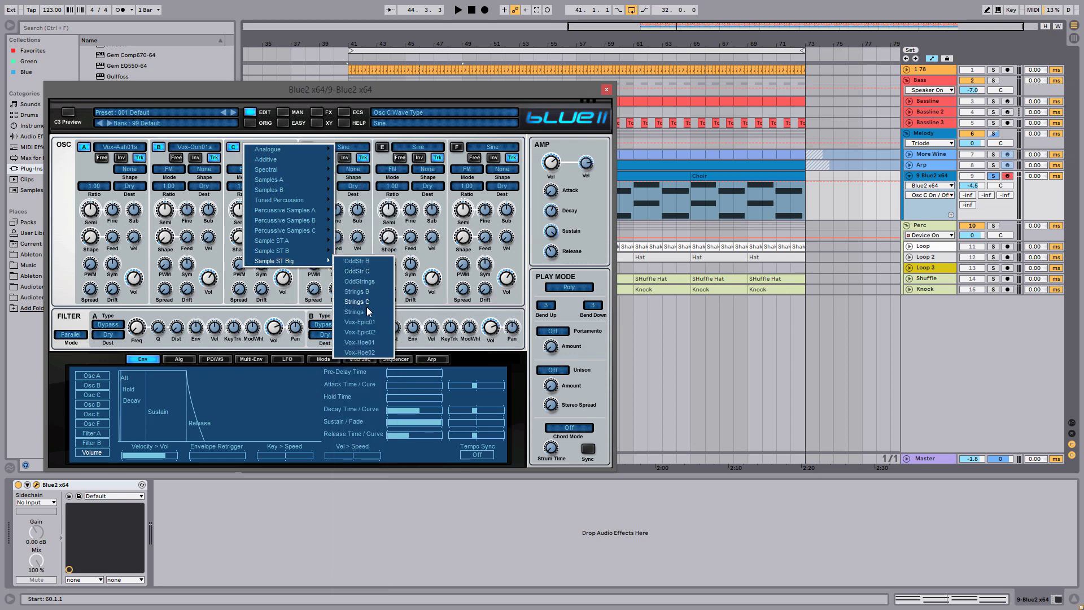
click(371, 322)
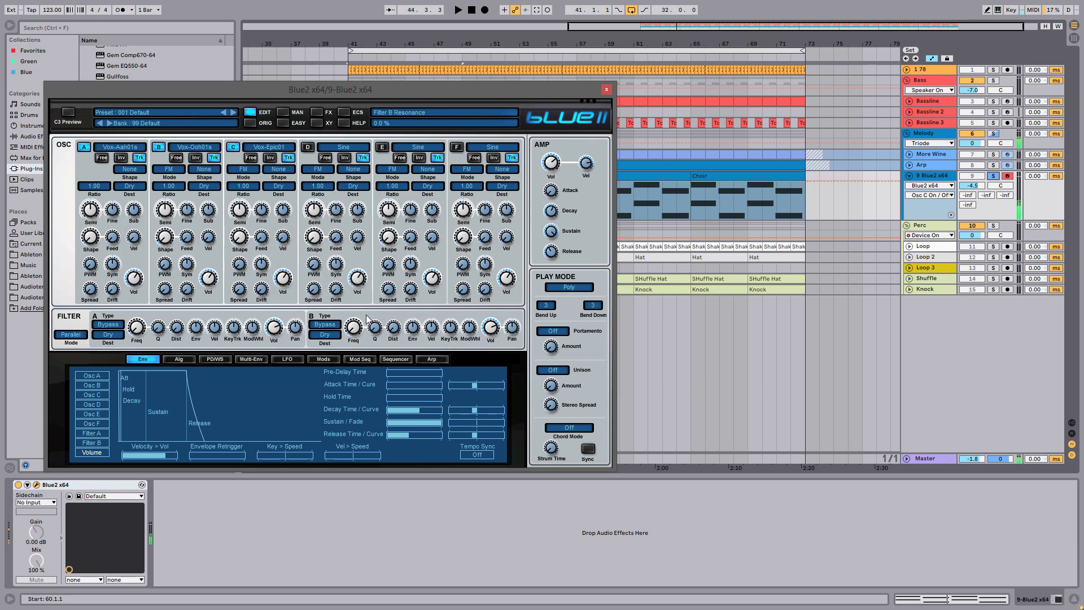
key(space)
key(space)
Step: During playback, set the volume envelope's release time to 645 ms and its attack time to 583 ms
key(space)
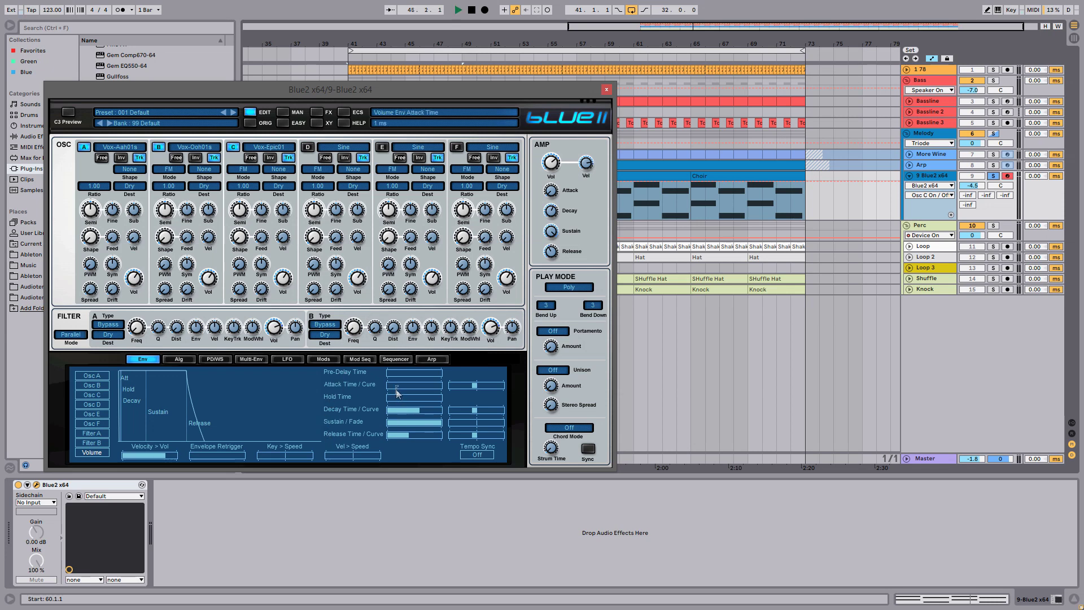
drag(398, 389, 427, 388)
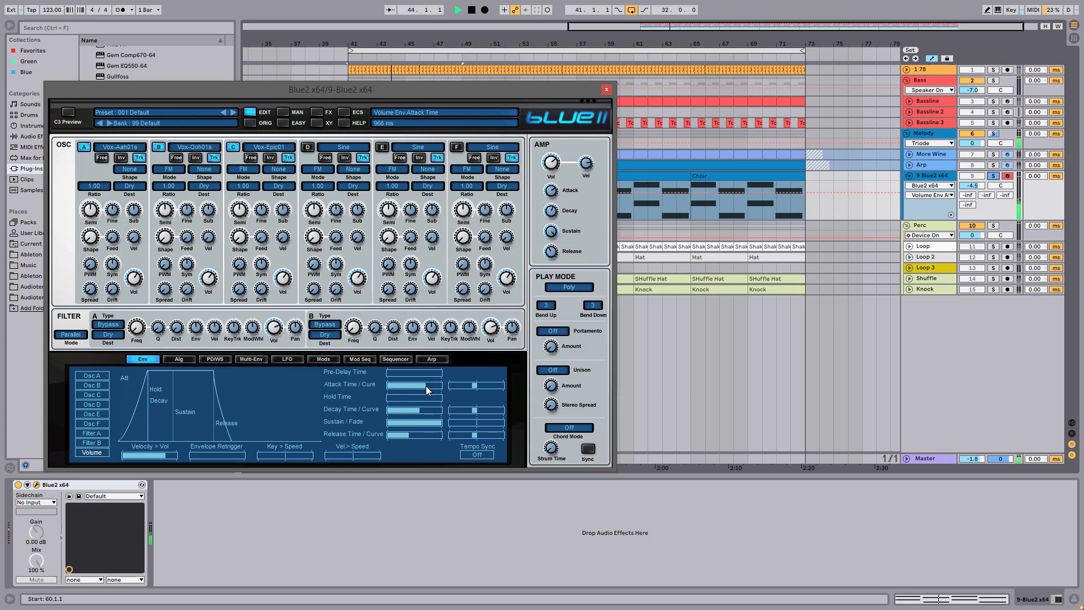
drag(408, 433, 424, 432)
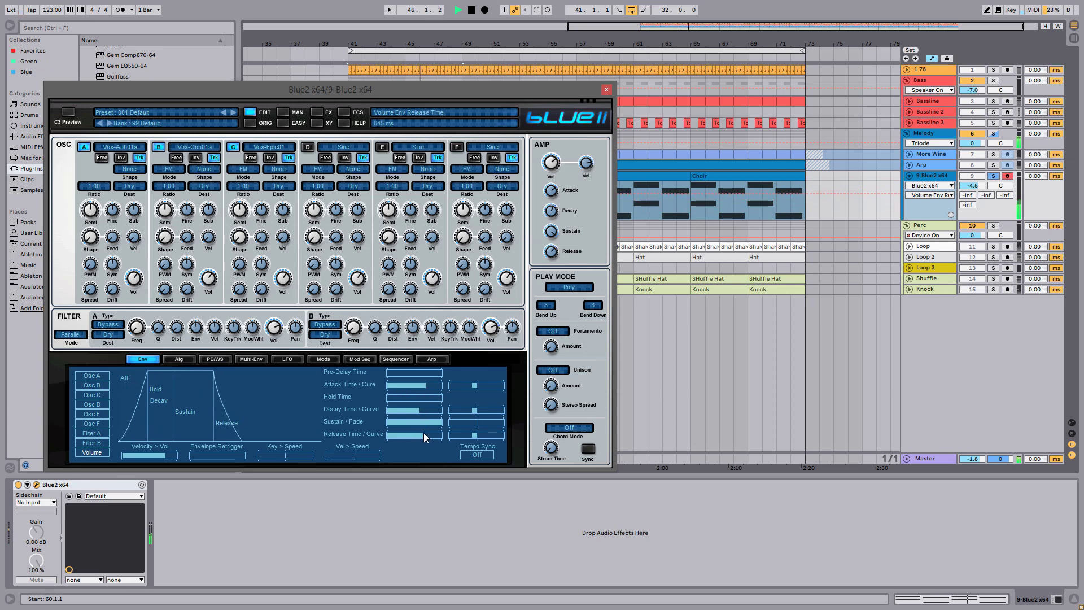
click(425, 388)
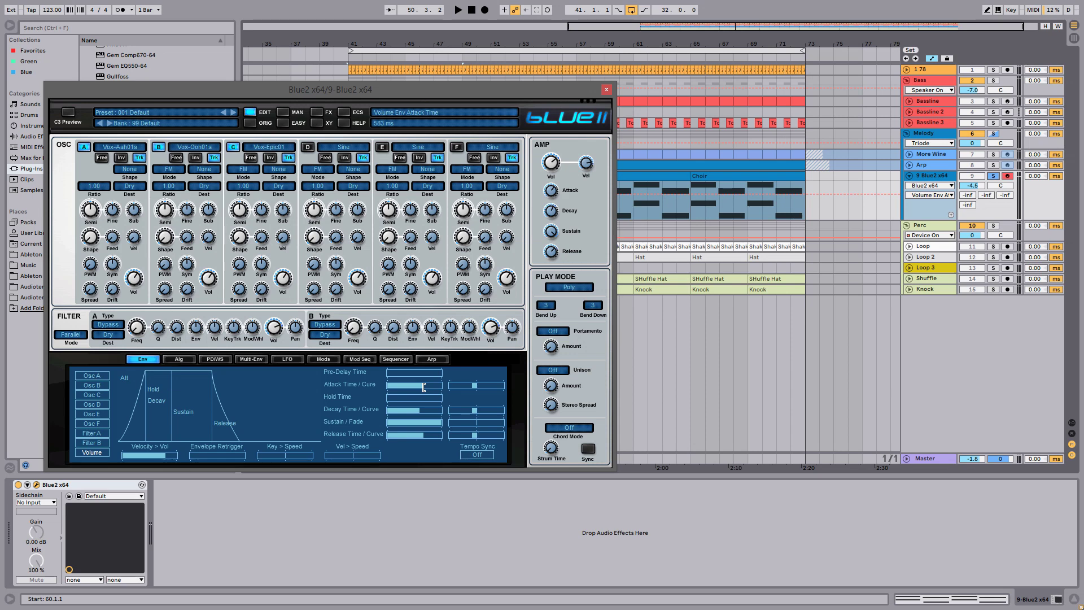
Step: Balance the volume levels of oscillators A, B and C while the loop plays
key(space)
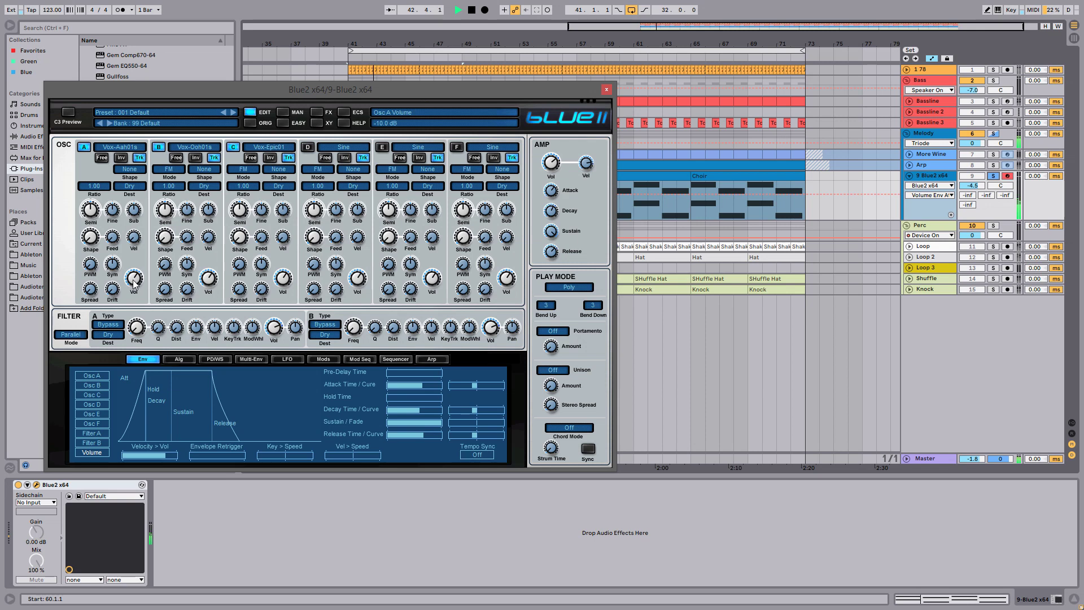
drag(135, 280, 136, 289)
drag(209, 278, 275, 282)
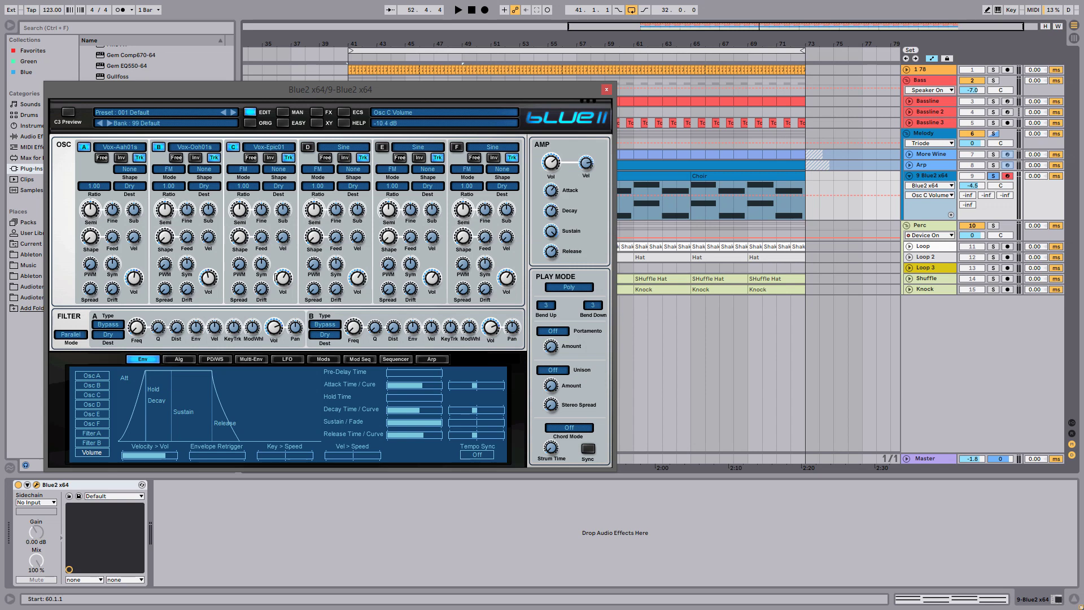
Step: Route the outputs of oscillators A, B and C to Filter A
click(131, 187)
click(136, 199)
click(204, 187)
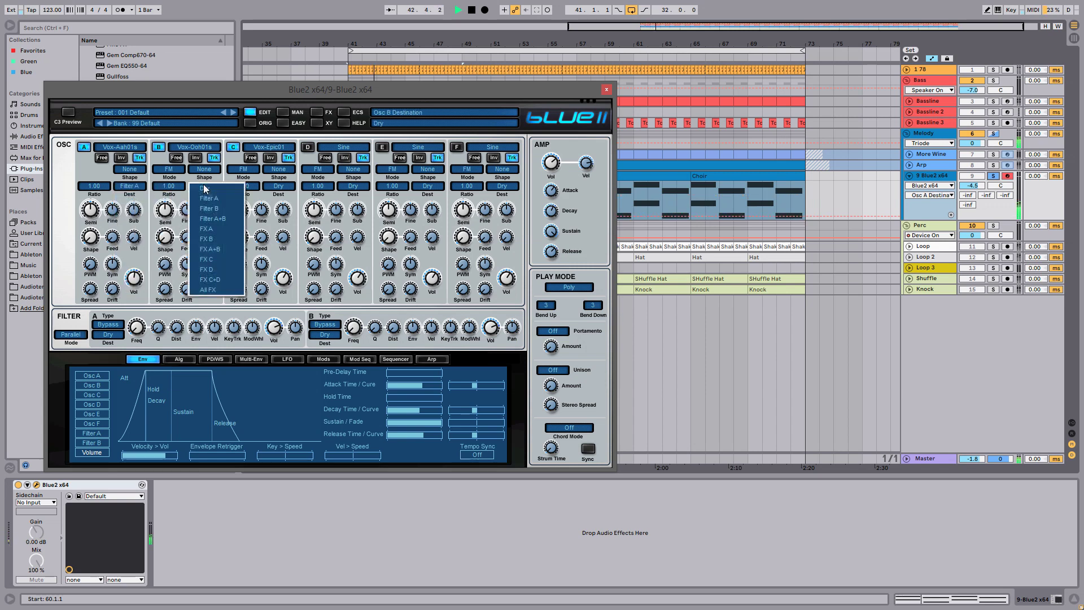
click(211, 198)
click(279, 186)
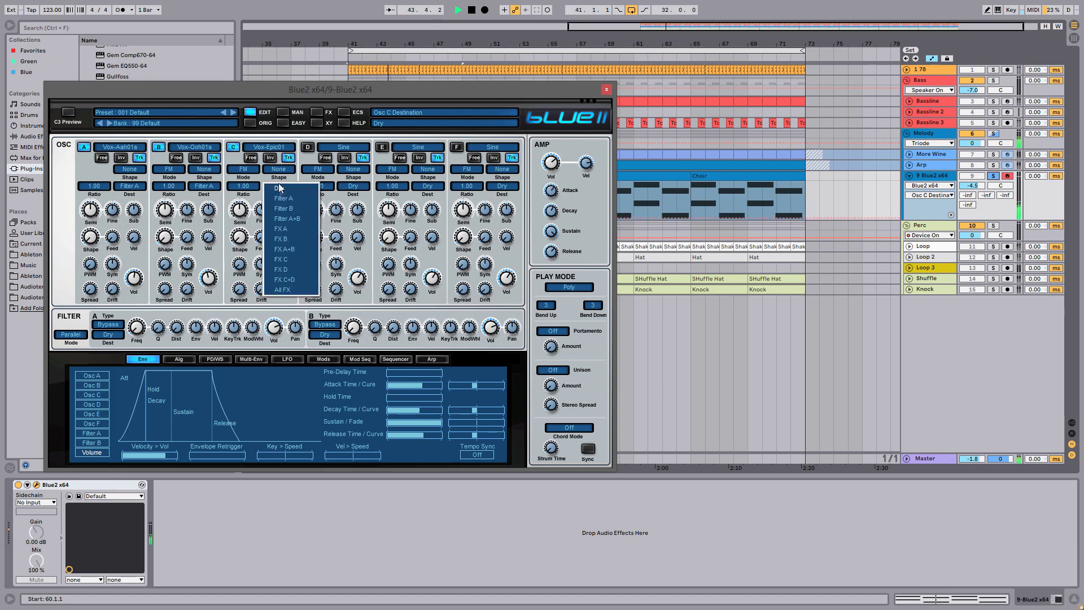
click(285, 199)
Step: Set Filter A's type to 12 LP and adjust its cutoff frequency by ear
click(108, 325)
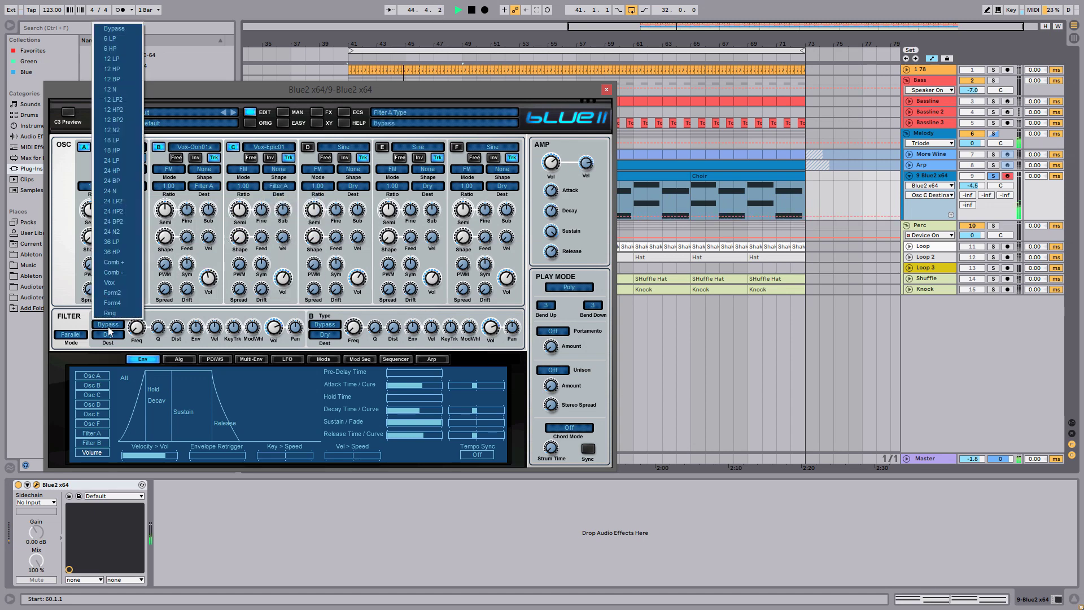
click(117, 59)
click(136, 327)
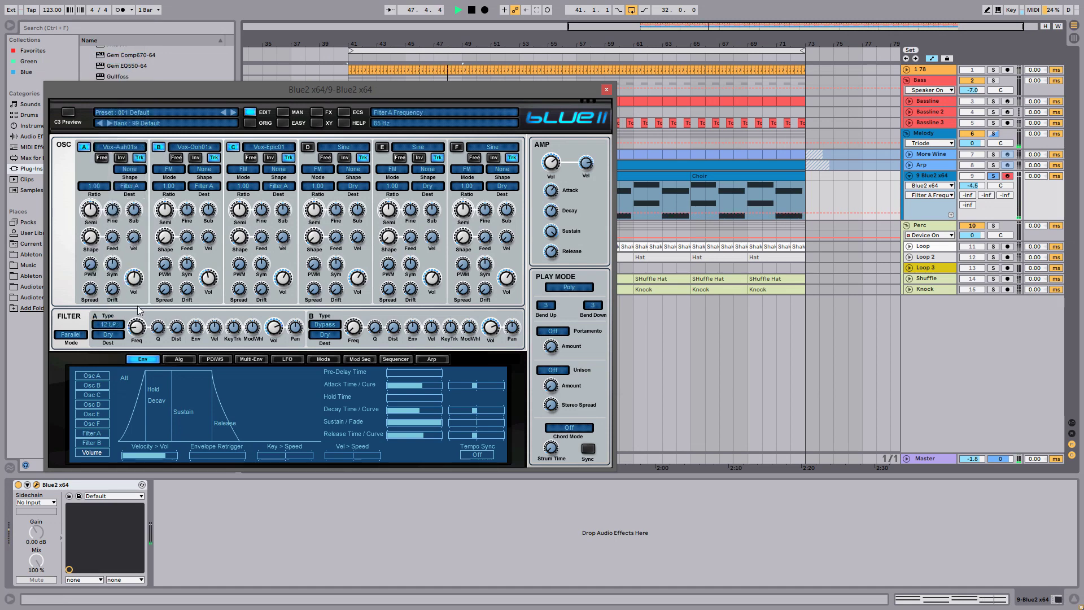
drag(138, 290, 151, 237)
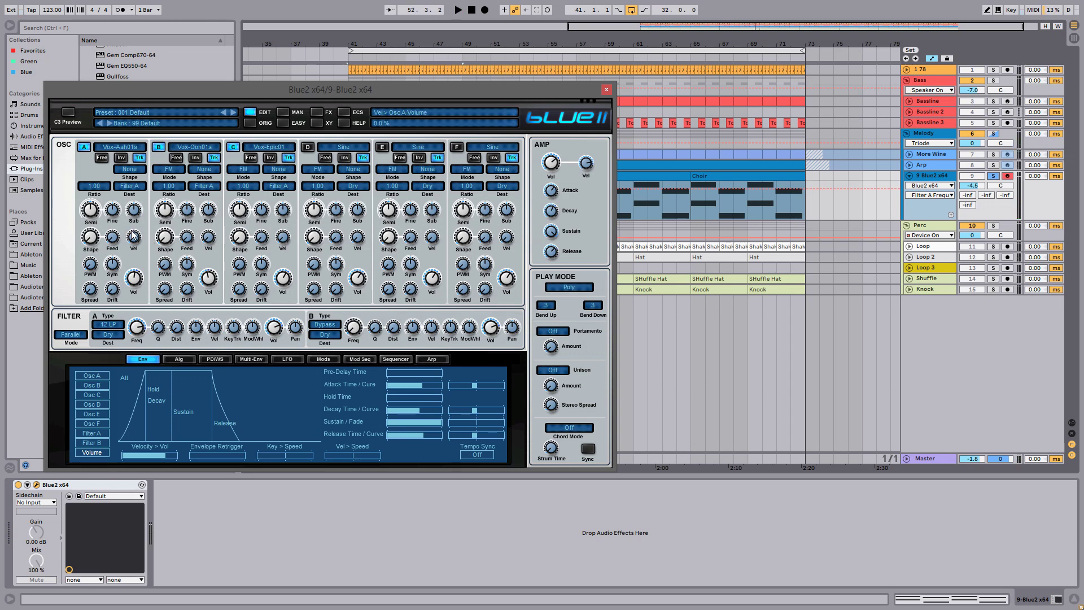
Step: Route Filter A's output to FX-ALL and load a Stereo Delay into the FX A slot
click(109, 335)
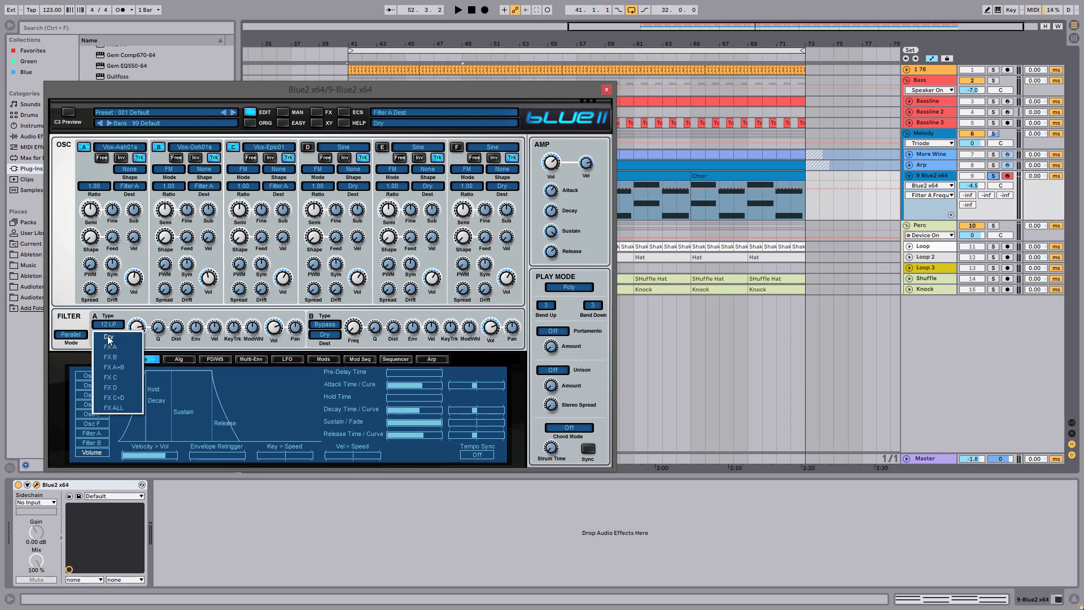
click(121, 407)
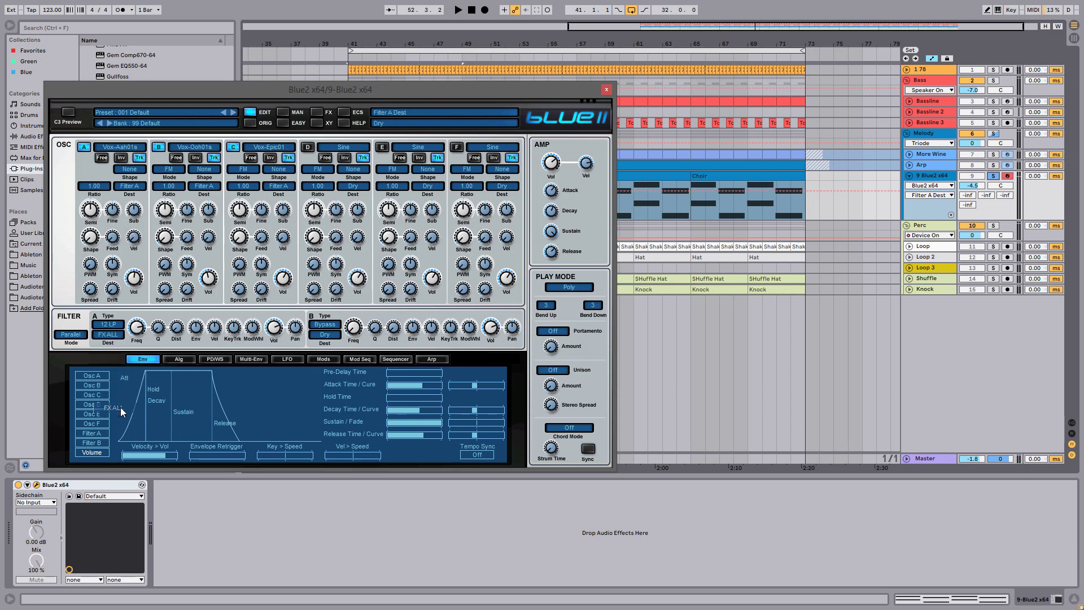
click(317, 113)
key(space)
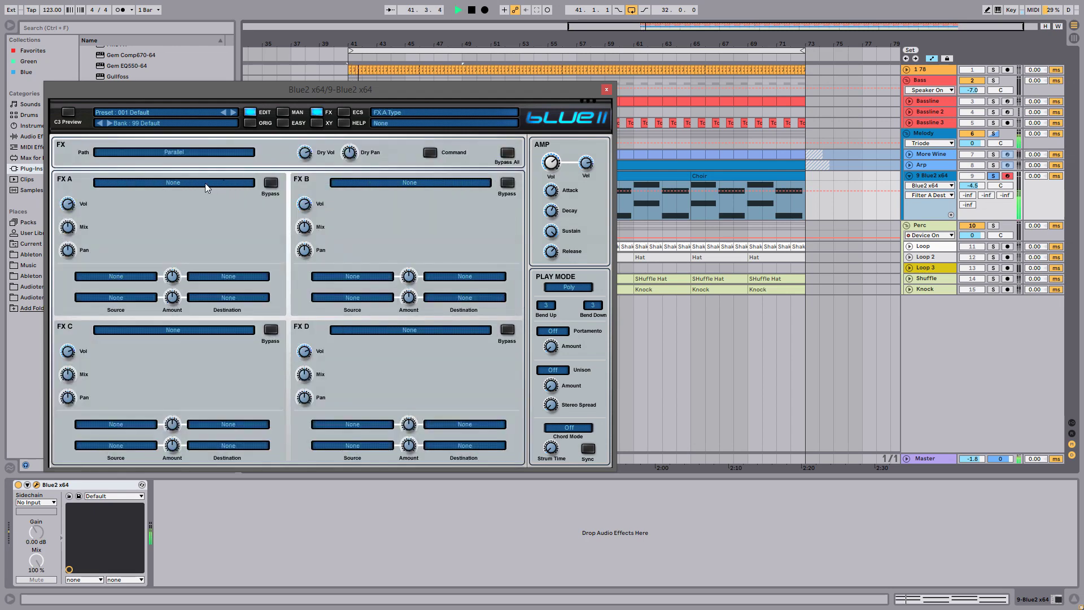
click(205, 183)
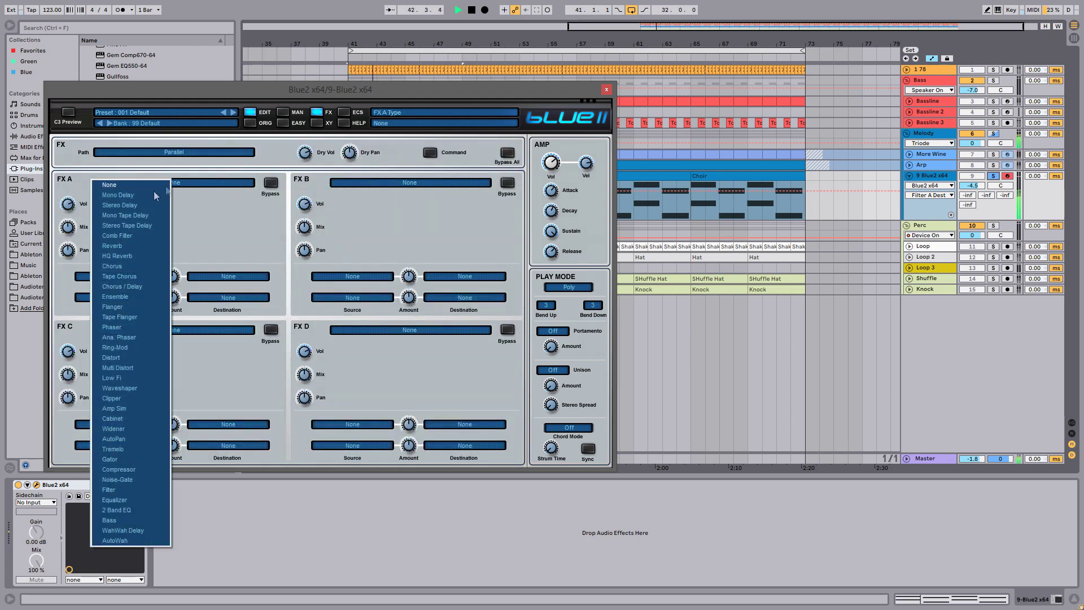
click(145, 205)
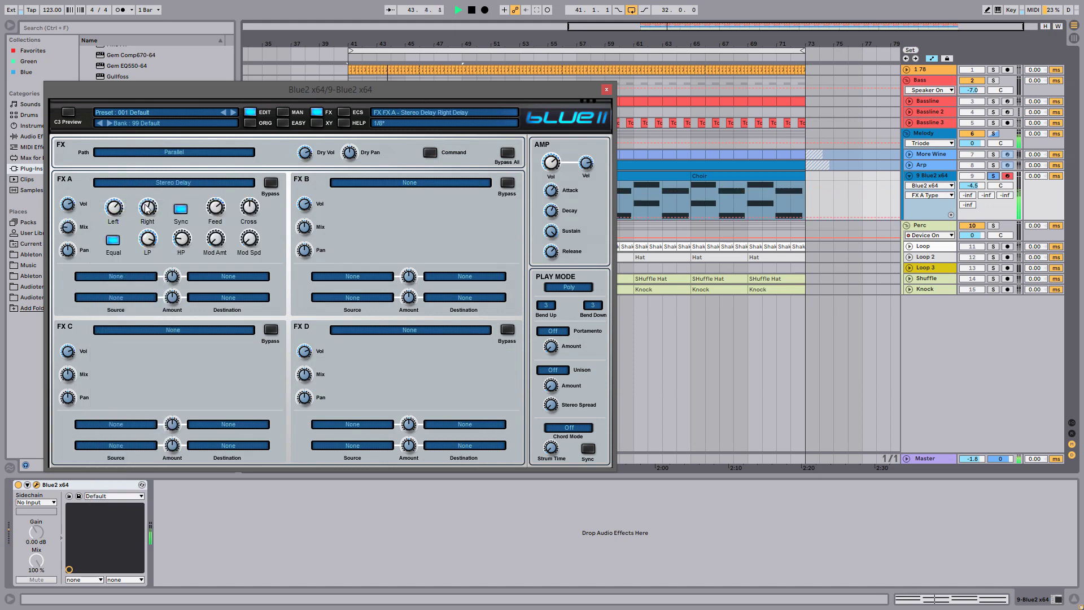
Step: Adjust the FX A mix and toggle the Stereo Delay's bypass to compare the sound
drag(69, 230, 82, 203)
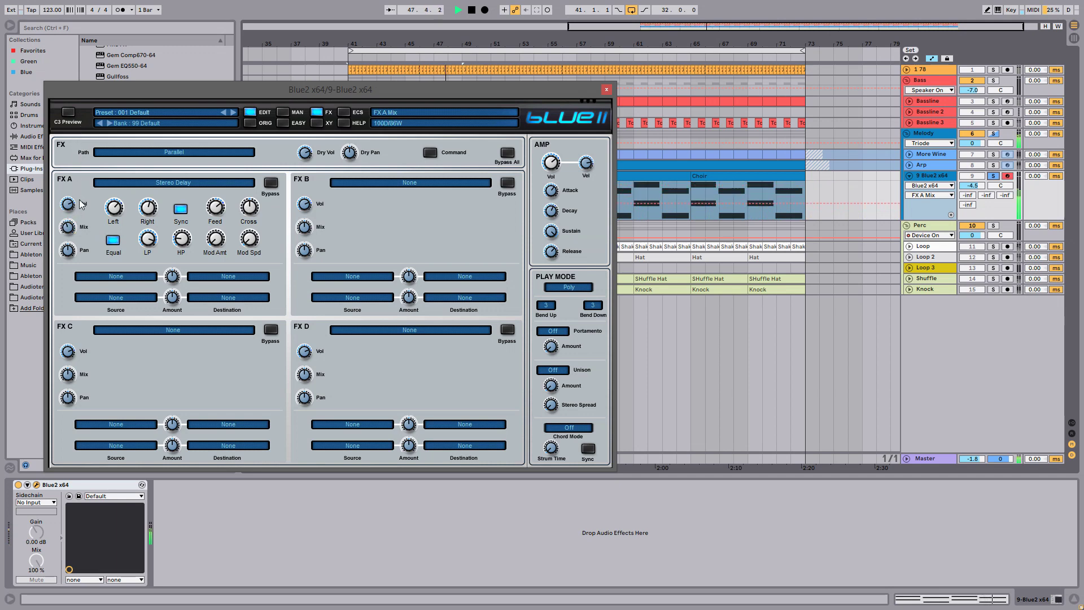
click(273, 185)
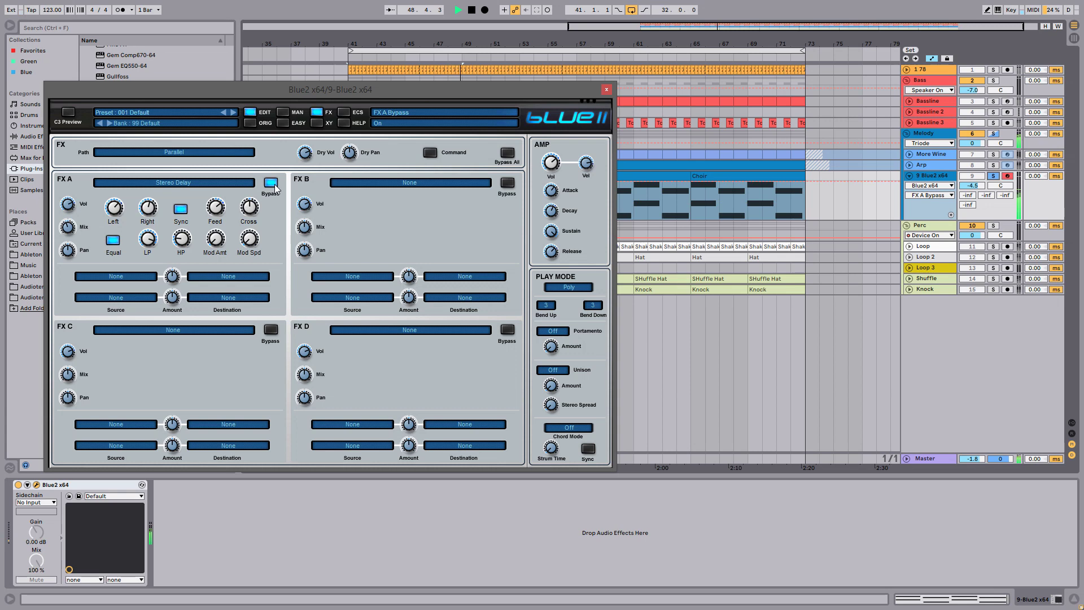
click(305, 152)
click(271, 182)
Step: Set the effects' dry volume to +2.4 dB and the FX A mix to 81D/100W, checking it in playback
drag(301, 145, 295, 94)
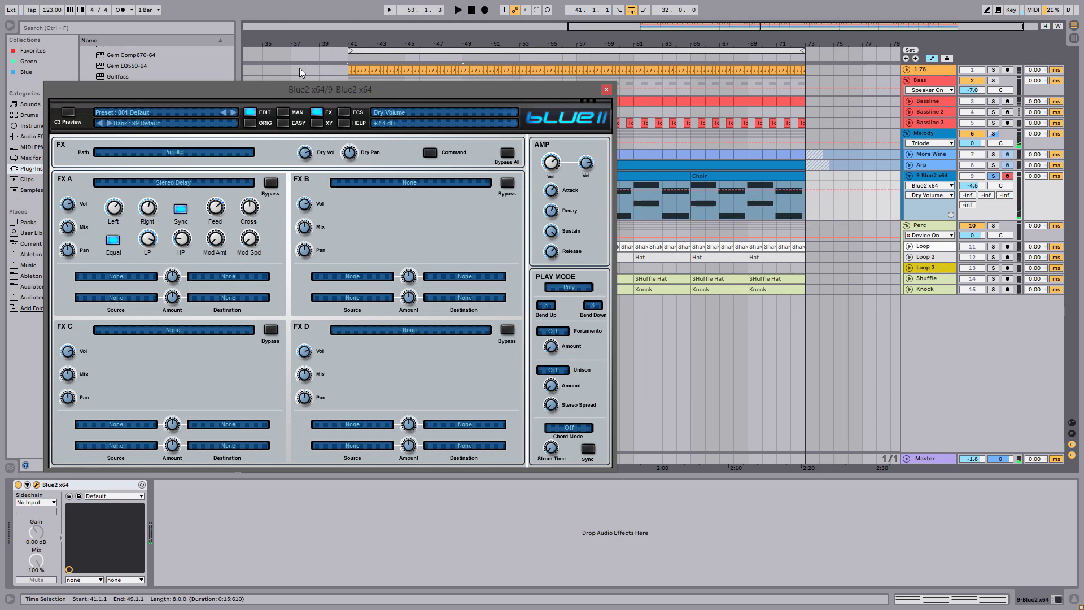
drag(68, 228, 74, 213)
key(space)
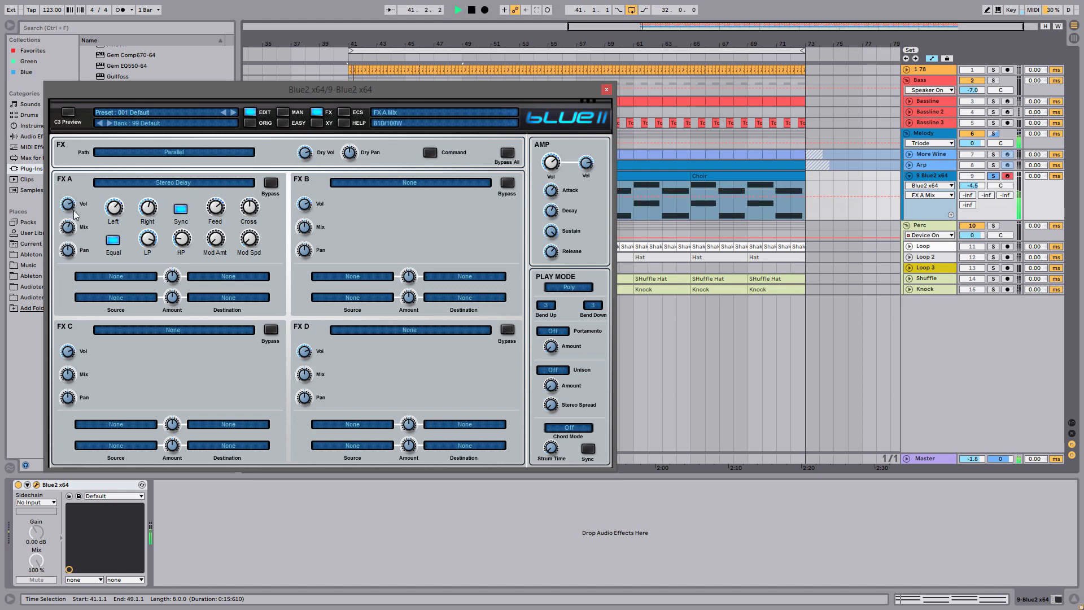
Step: Set the FX A mix to 96D/100W, then unsolo the choir track and play it in the full mix
click(77, 204)
drag(68, 228, 69, 233)
key(space)
click(320, 112)
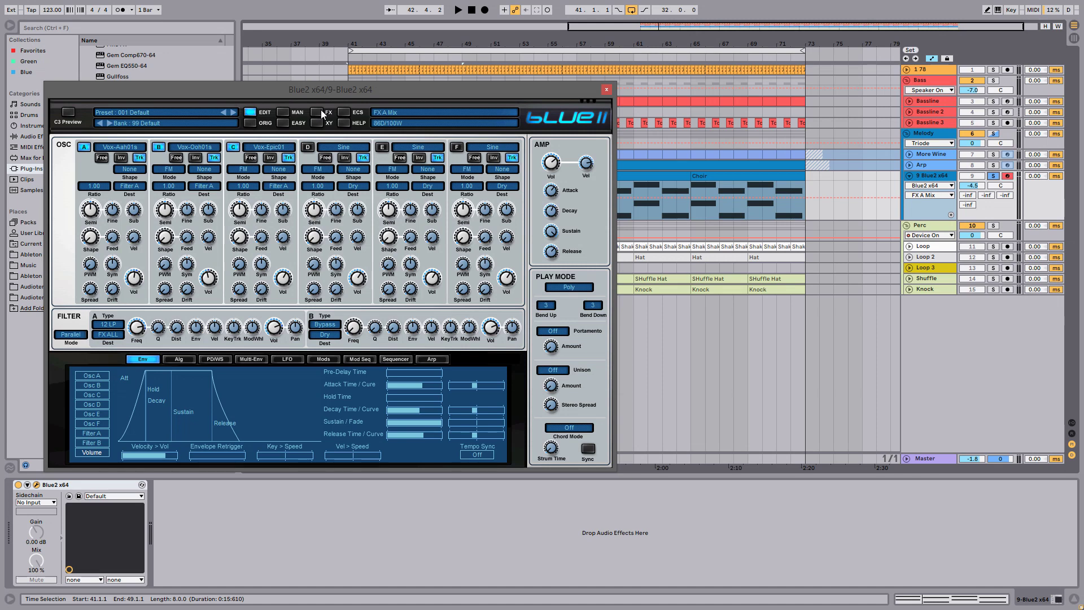
click(996, 177)
key(space)
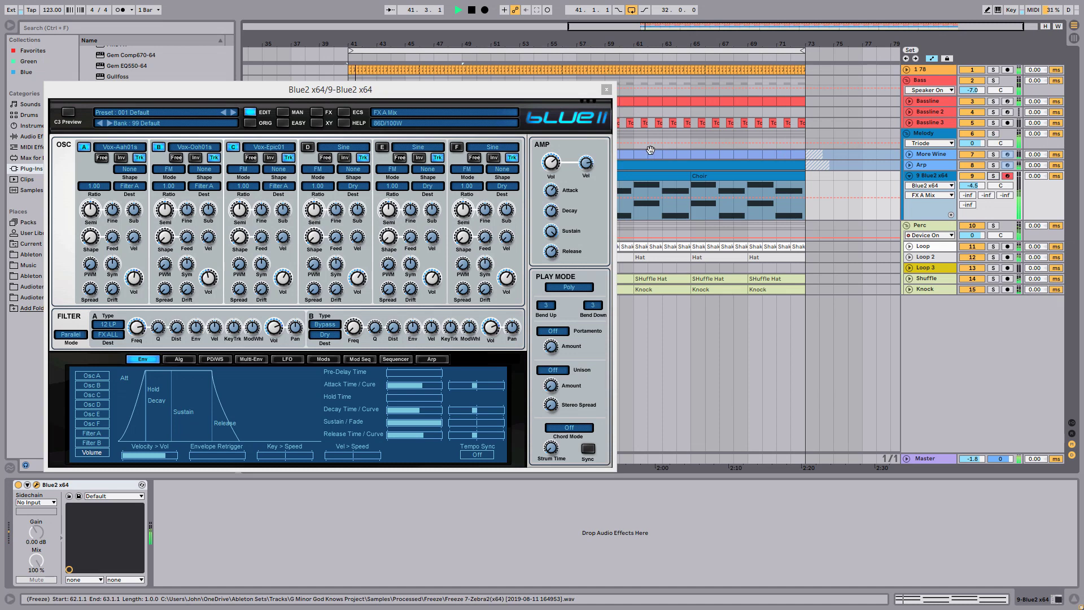
Step: Fine-tune the volume envelope's attack time by ear with the amp volume at -14.2 dB
click(556, 166)
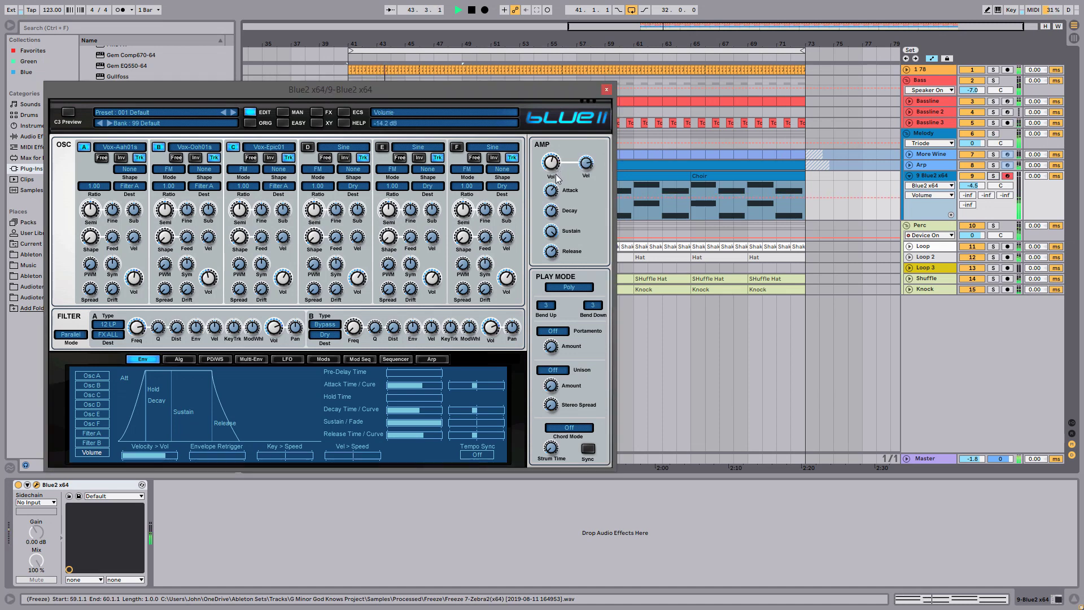
click(421, 386)
drag(421, 387, 419, 386)
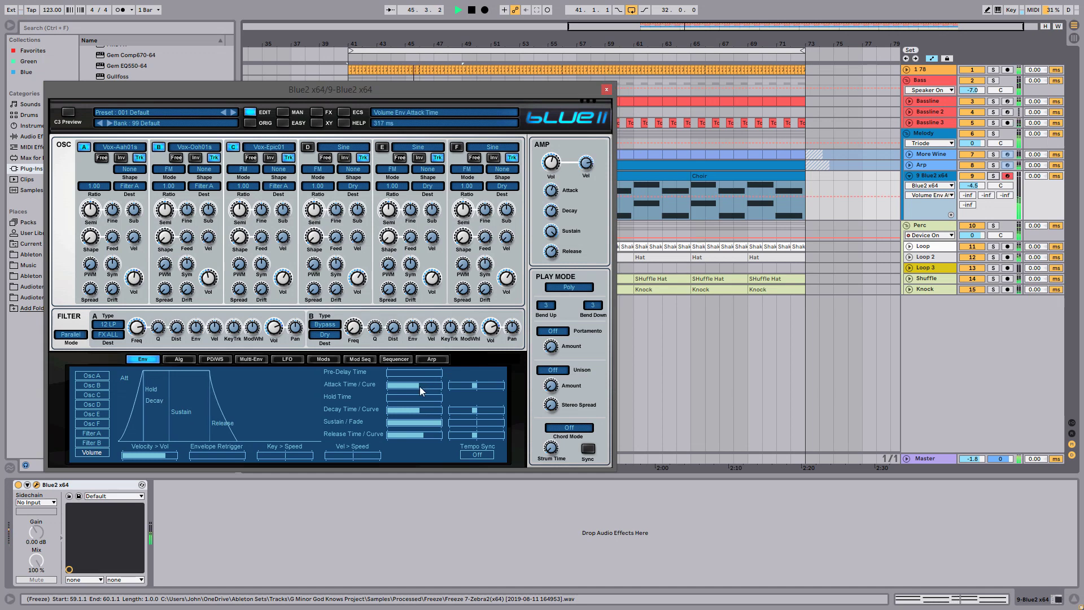
drag(419, 385, 420, 386)
drag(552, 164, 551, 162)
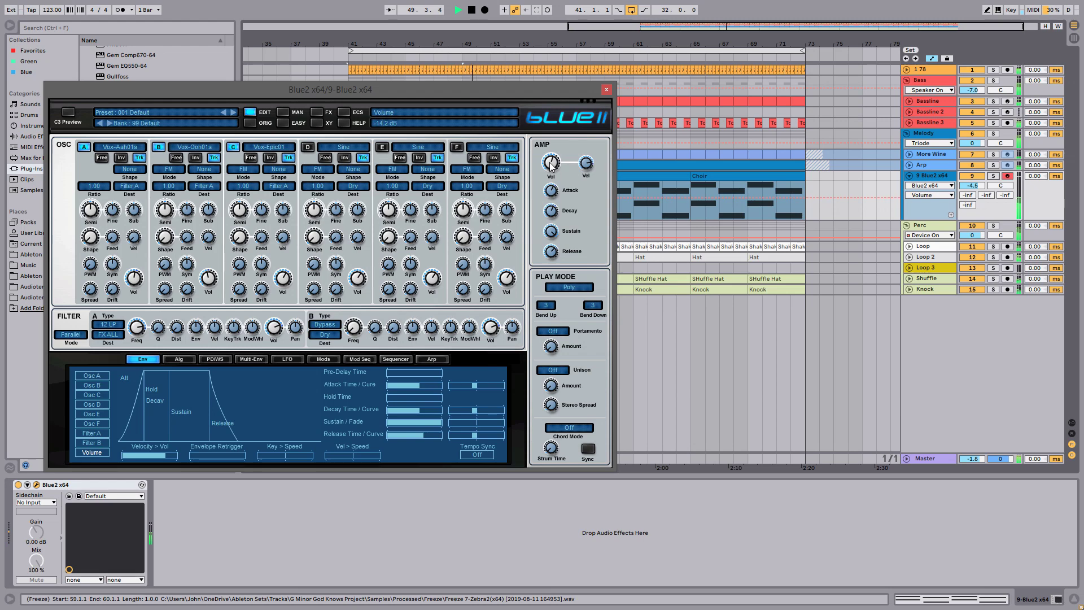
Step: Review the FX A volume and mix settings, then lower the amp volume to -15.6 dB during playback
click(317, 112)
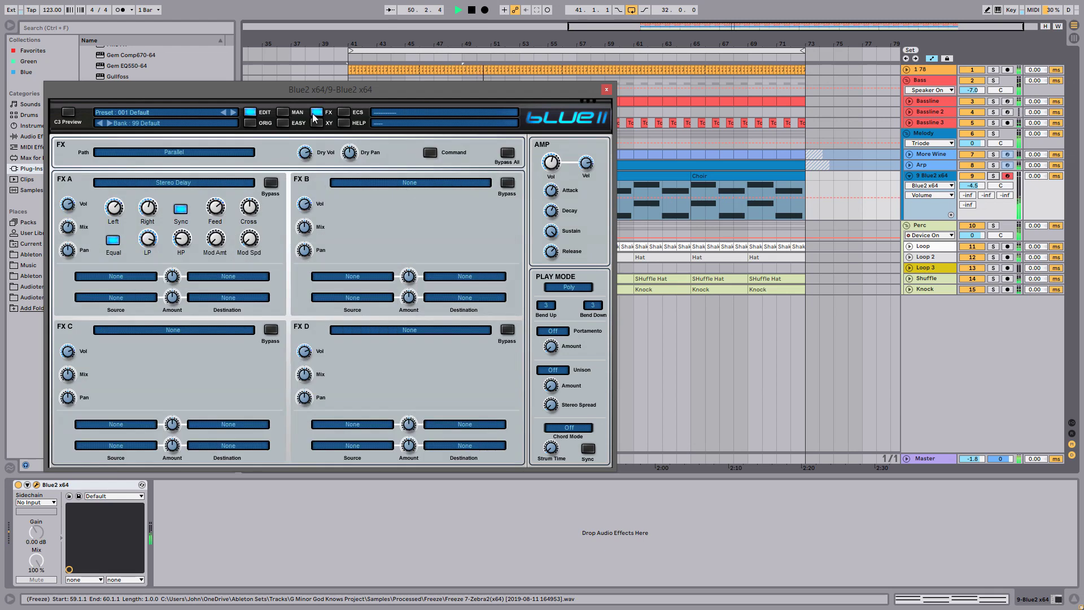
click(74, 224)
click(68, 204)
click(317, 111)
drag(553, 162, 551, 163)
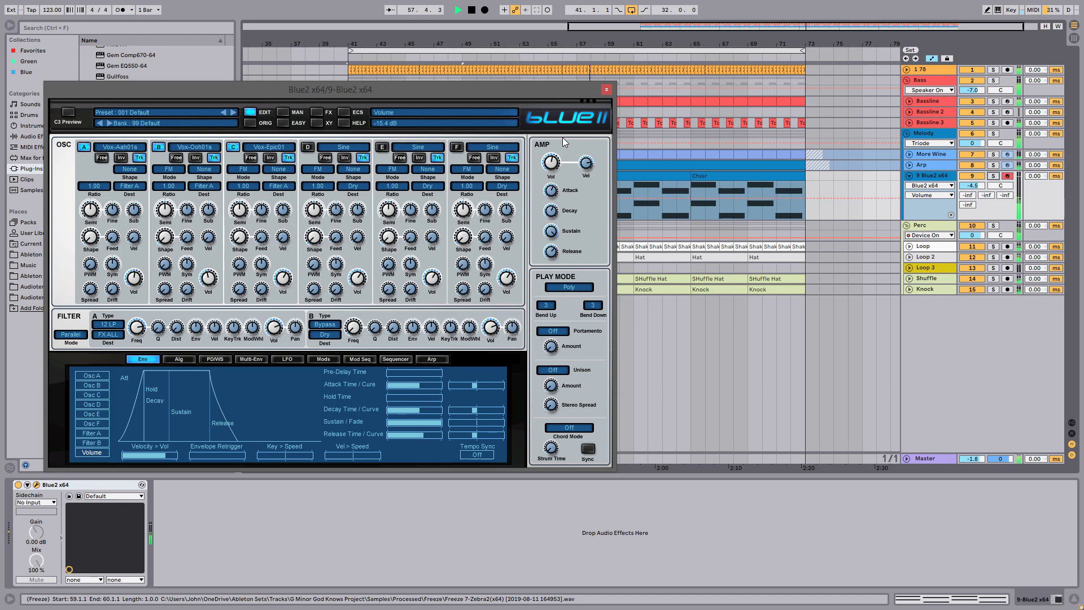
key(space)
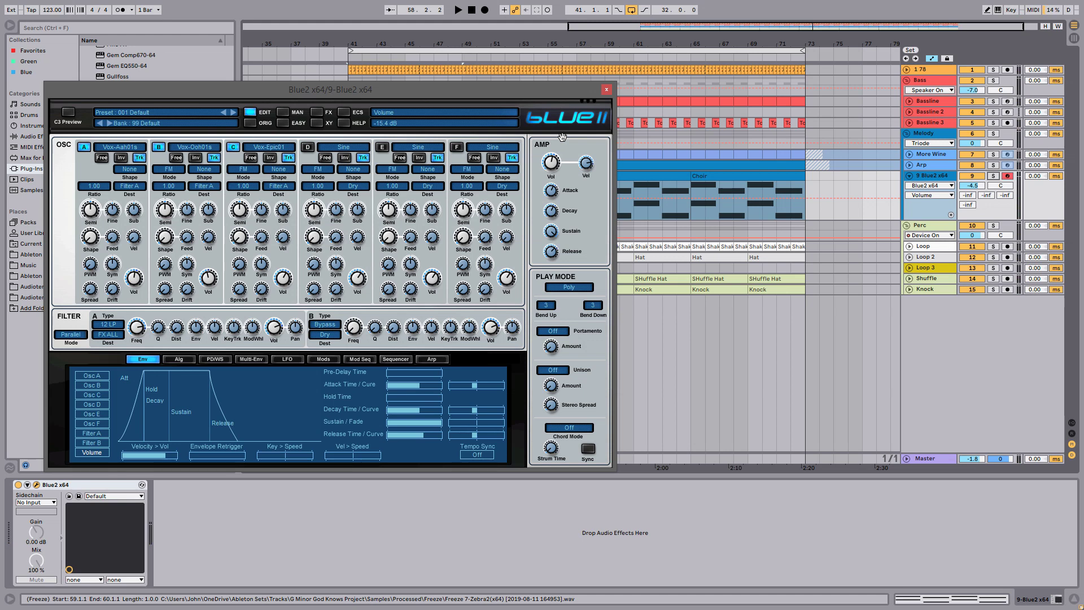
Step: Add the Tantra effect to the choir track with the Muchacho Voice preset and audition the track soloed
click(606, 90)
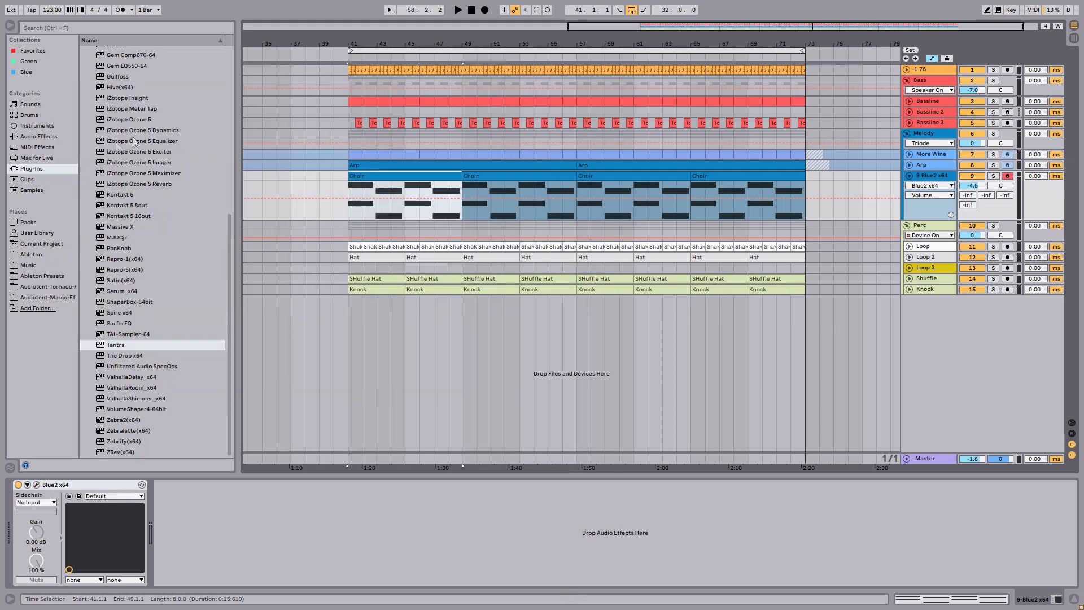
double_click(117, 347)
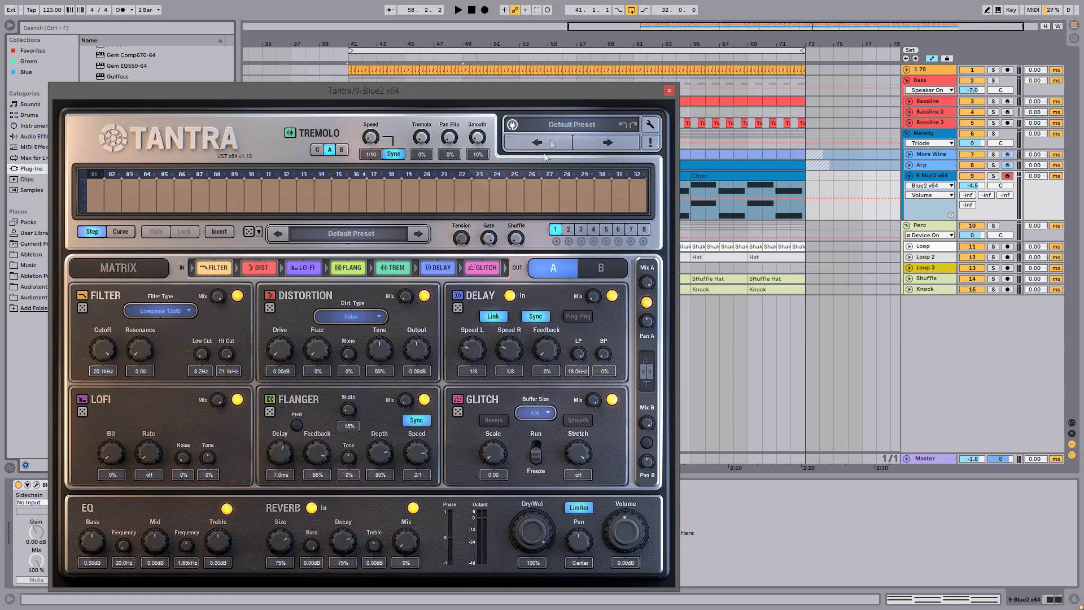
click(551, 141)
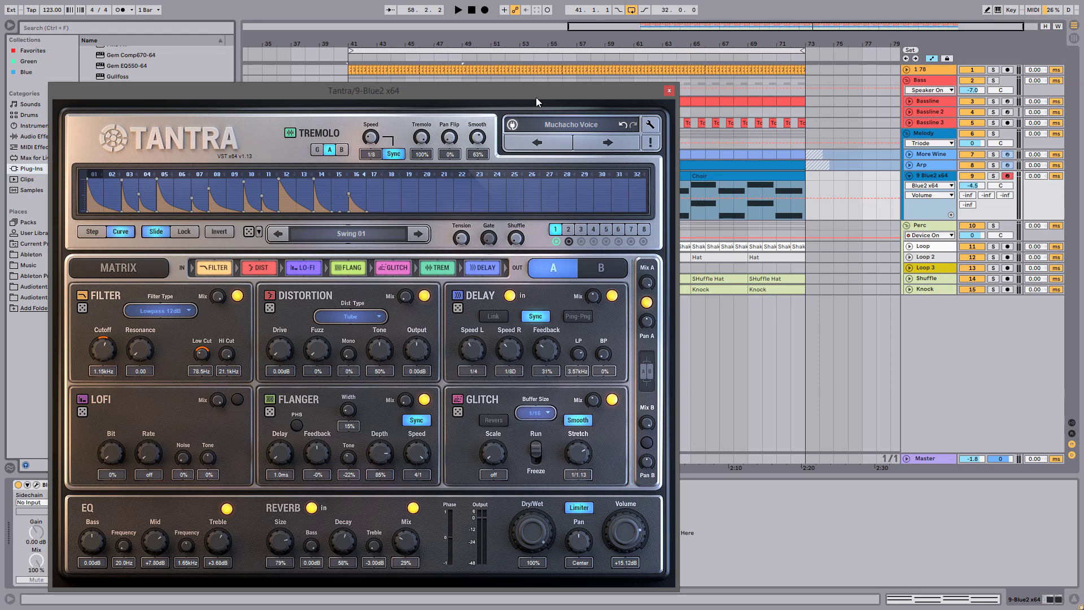
click(994, 175)
key(space)
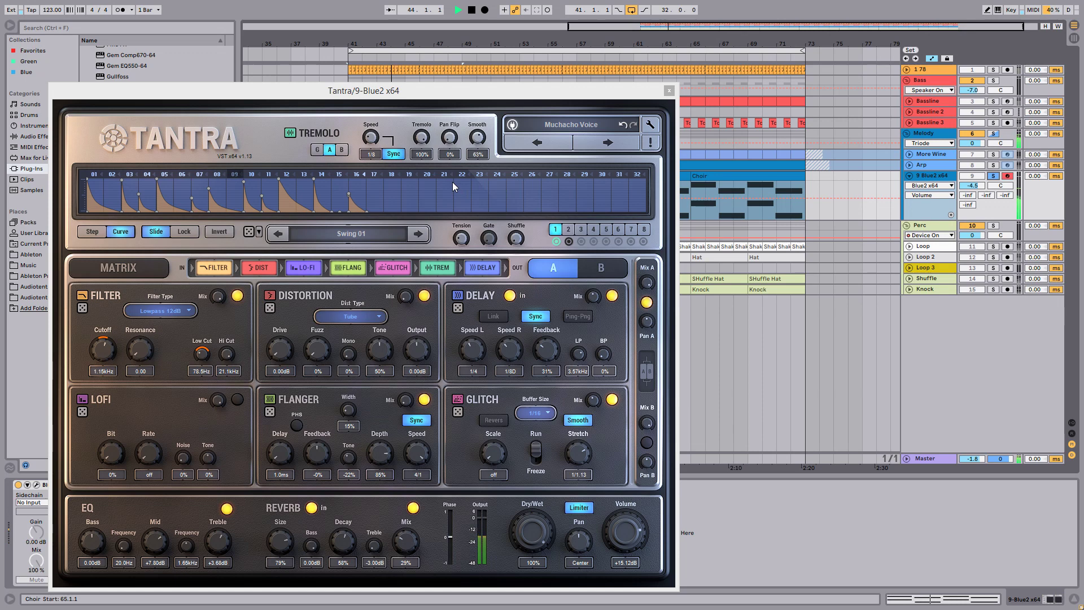
key(space)
Step: Set Tantra's tremolo speed to 1/16
click(371, 156)
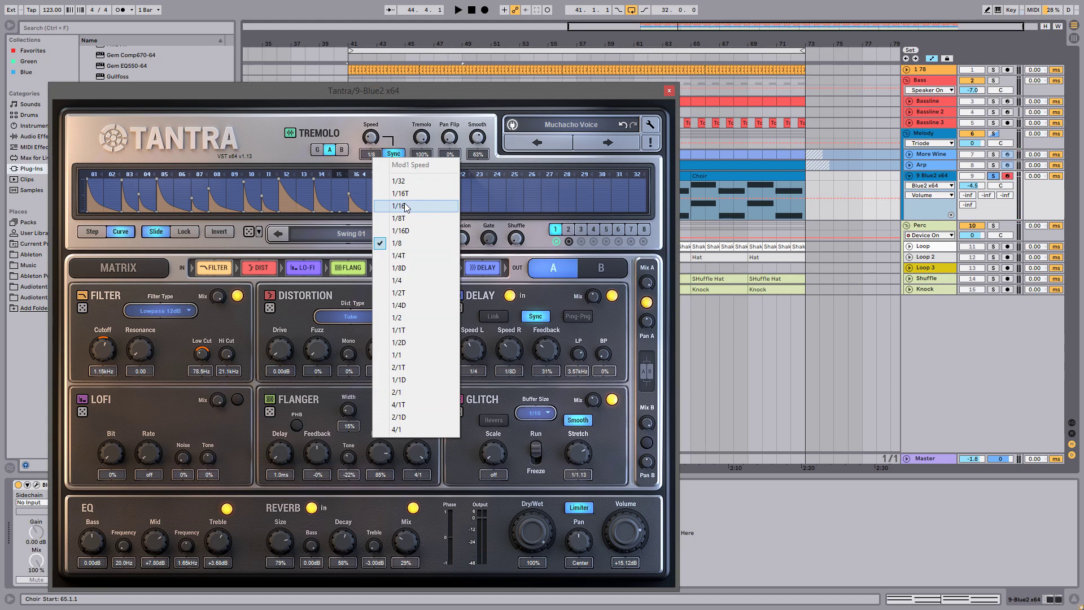
click(268, 164)
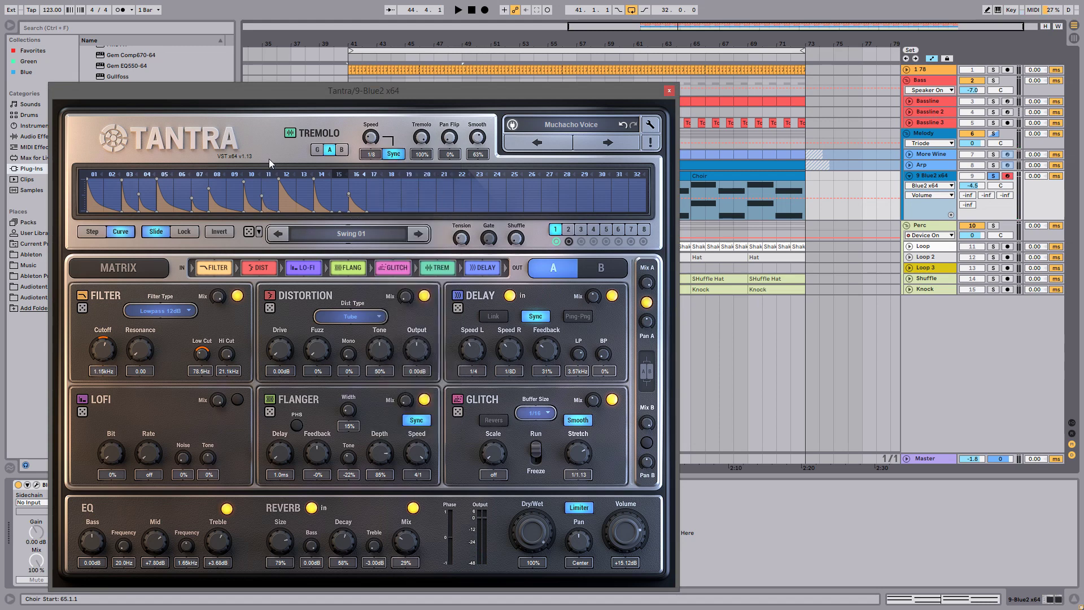
click(370, 155)
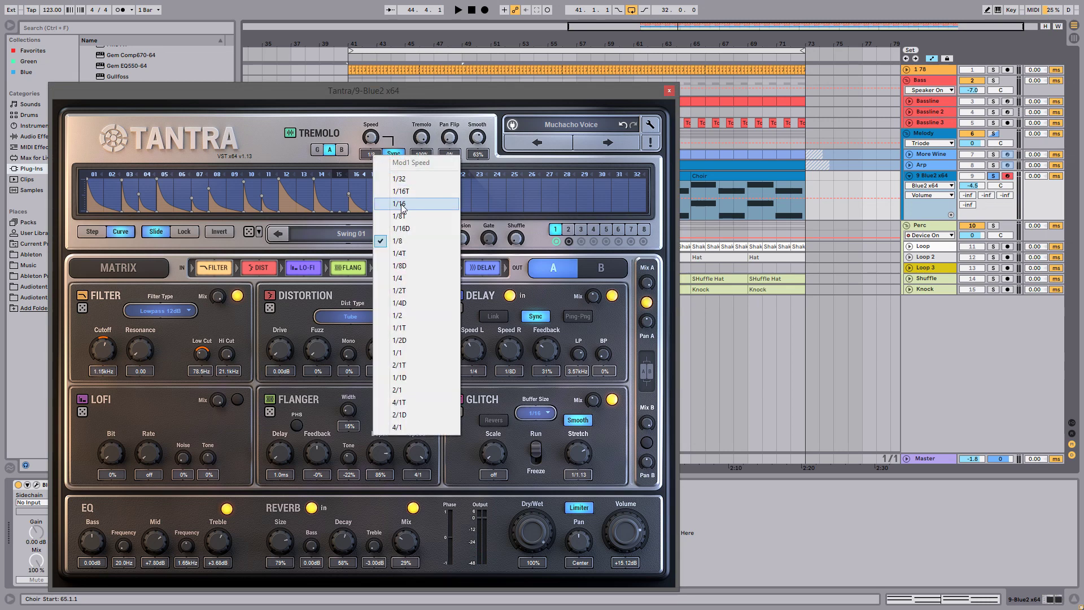
click(384, 196)
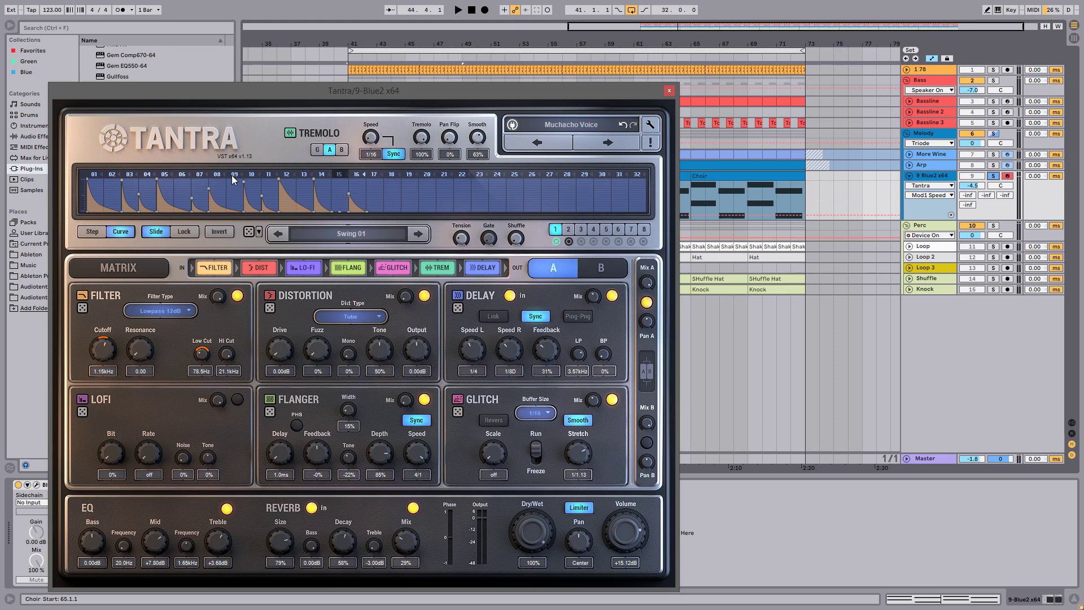
Step: During soloed playback, set the filter cutoff to 748 Hz, lower the tremolo curve's peak near step 12 and set dry/wet to 94%
key(space)
mouse_move(110, 346)
mouse_down()
mouse_move(109, 372)
mouse_move(112, 329)
mouse_move(109, 356)
mouse_up()
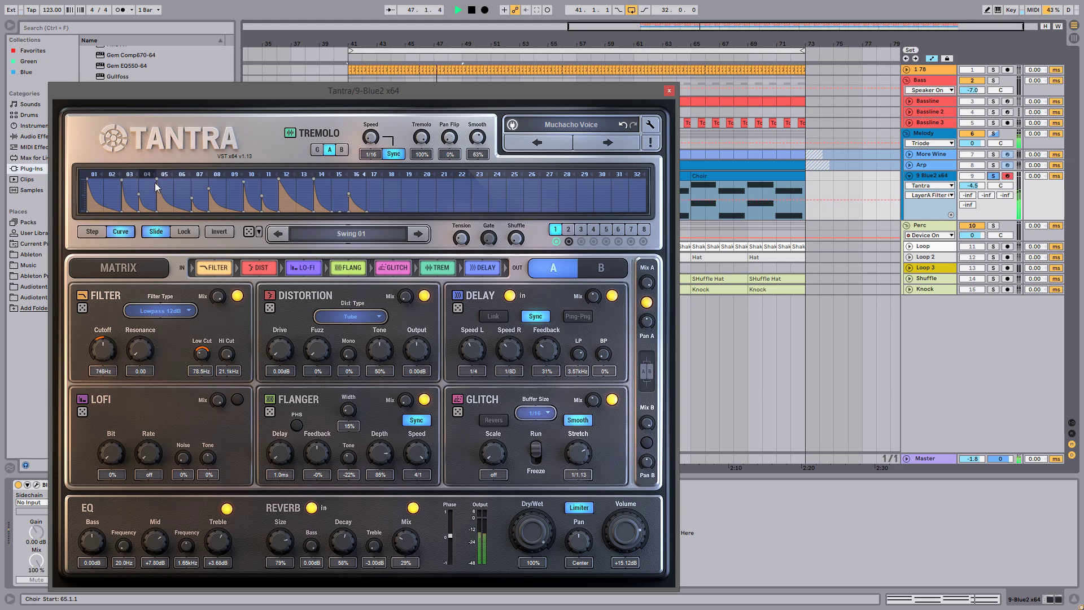
drag(281, 179, 280, 188)
mouse_move(533, 531)
mouse_down()
mouse_move(533, 547)
mouse_move(537, 535)
mouse_up()
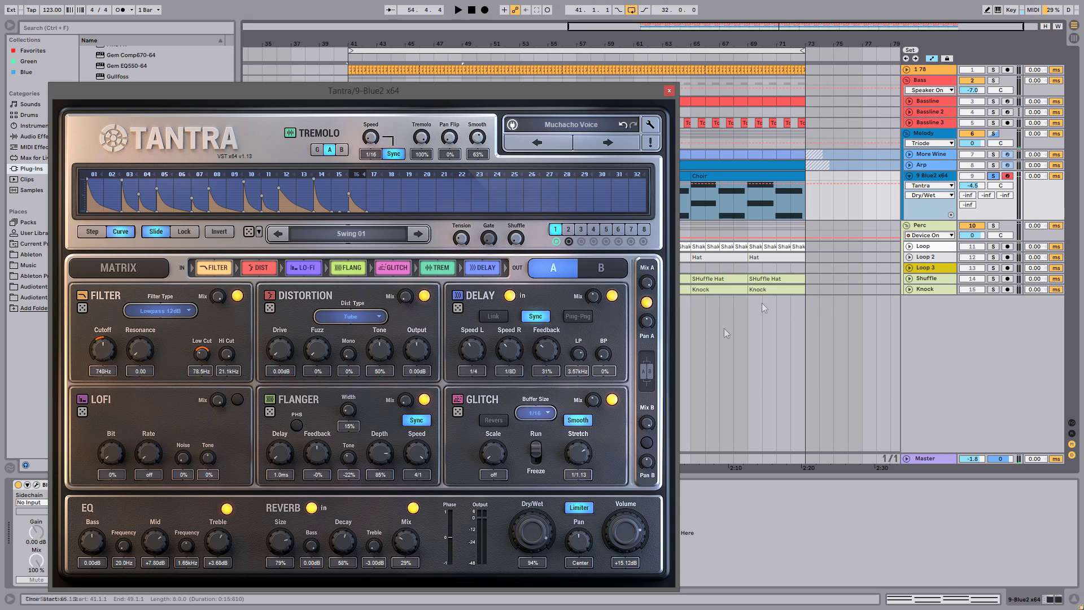
Step: Play the choir in the full mix, setting Tantra's dry/wet to 82% and the filter's low cut to 55.3 Hz
key(space)
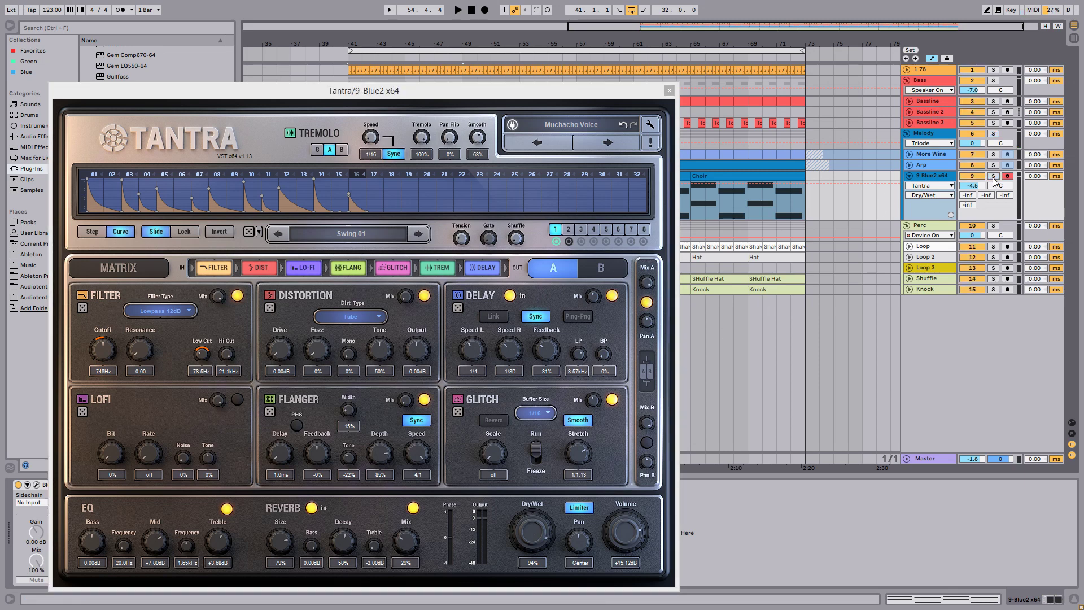
click(537, 528)
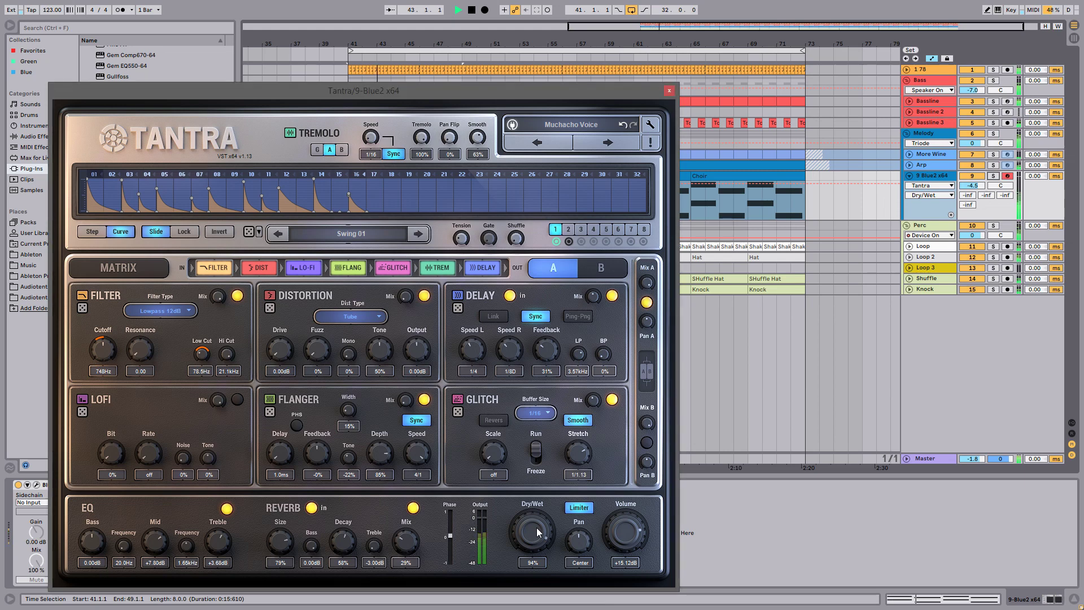
drag(536, 527, 538, 541)
drag(197, 355, 198, 360)
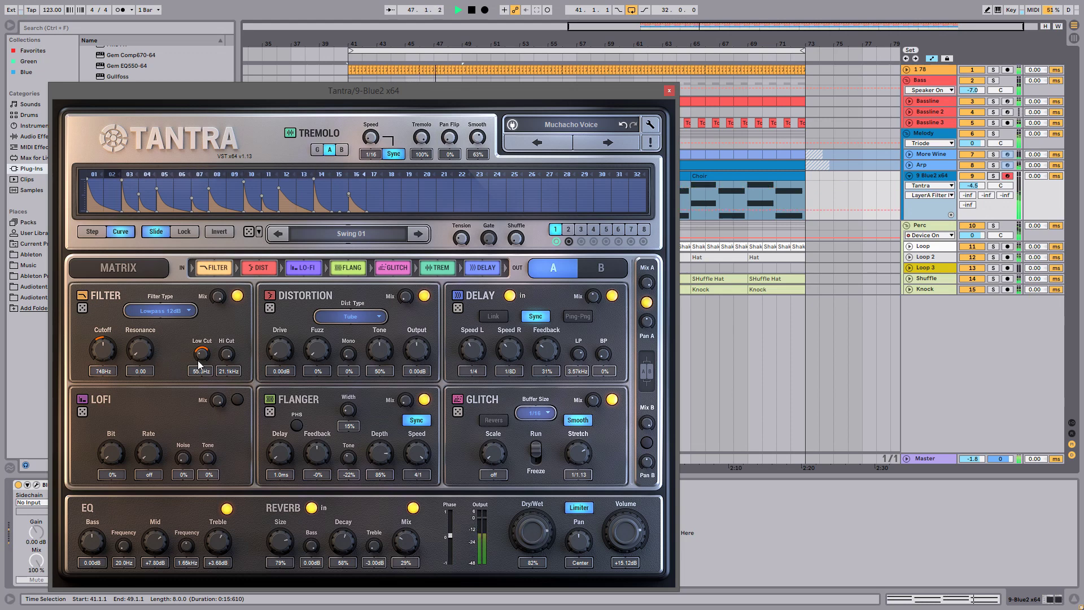
Step: Set Tantra's dry/wet to 86% and the filter cutoff to 1.41 kHz by ear
drag(110, 348, 110, 351)
drag(530, 531, 533, 531)
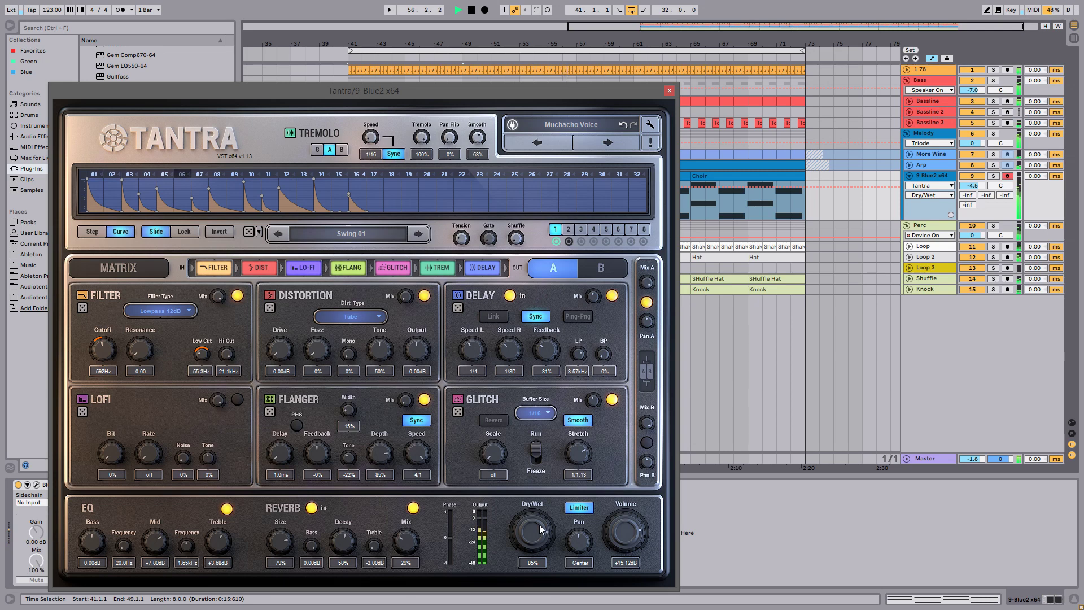
drag(540, 524, 539, 523)
drag(99, 353, 102, 351)
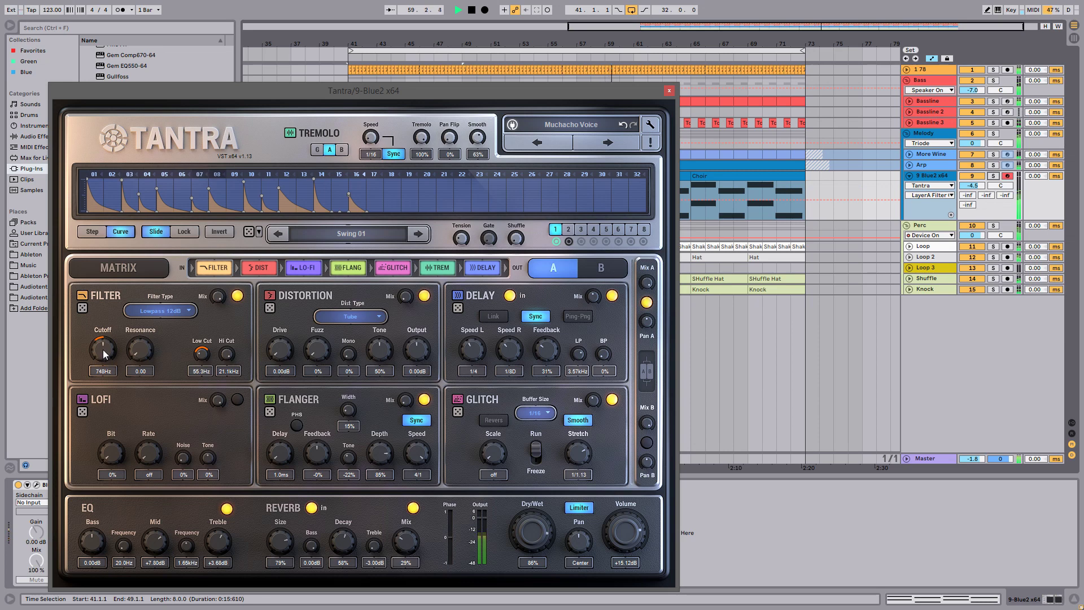
drag(103, 351, 106, 343)
Step: Reshape the tremolo curve by moving its points around steps 3, 10 and 15 while listening to the mix
drag(340, 210, 344, 190)
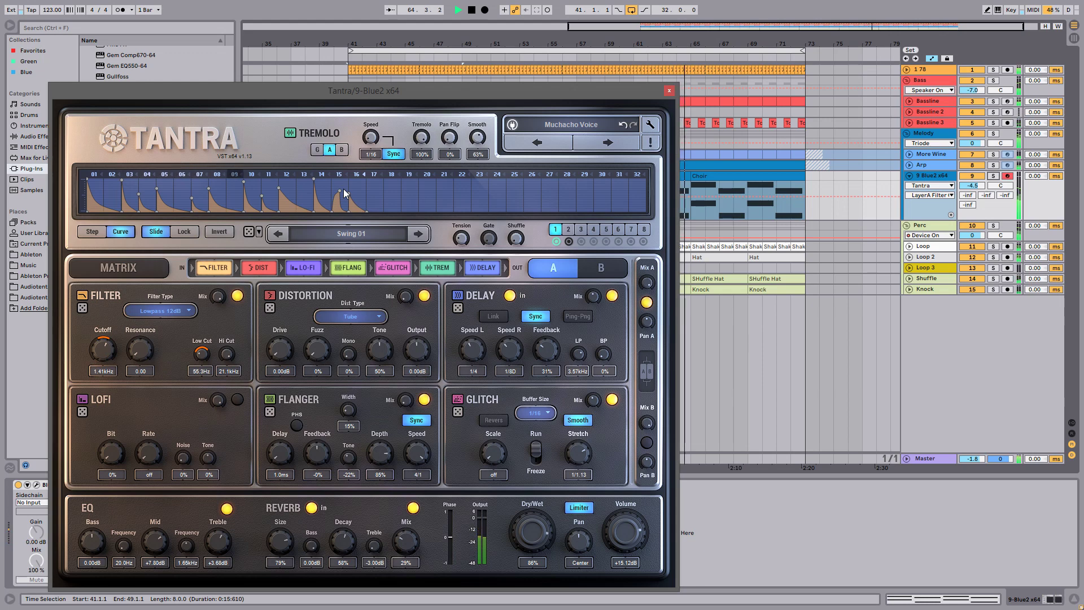
drag(343, 187, 343, 179)
click(349, 193)
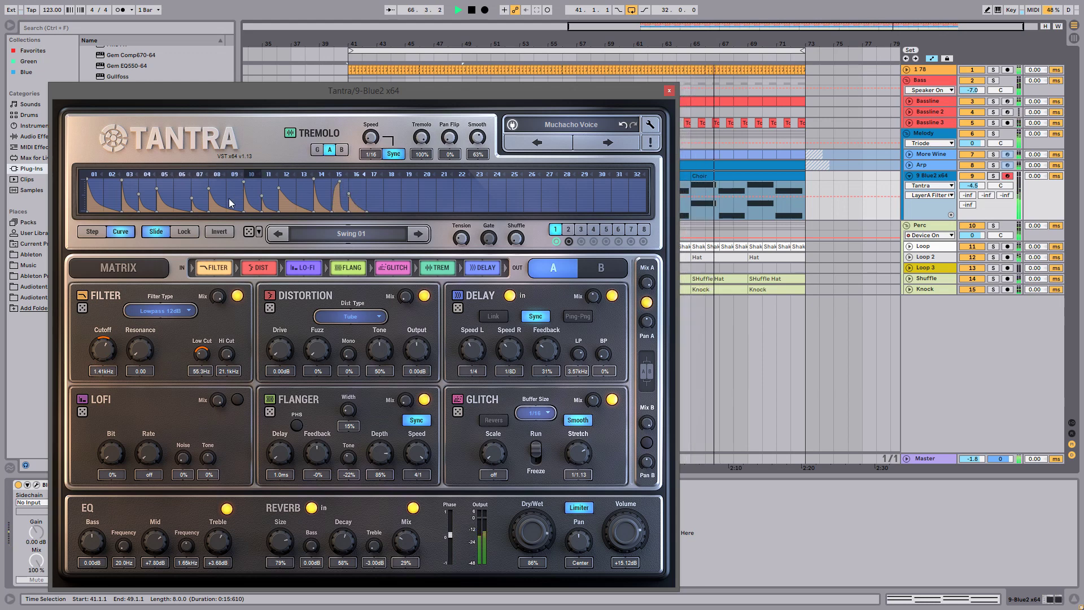
drag(123, 180, 124, 188)
drag(244, 182, 244, 187)
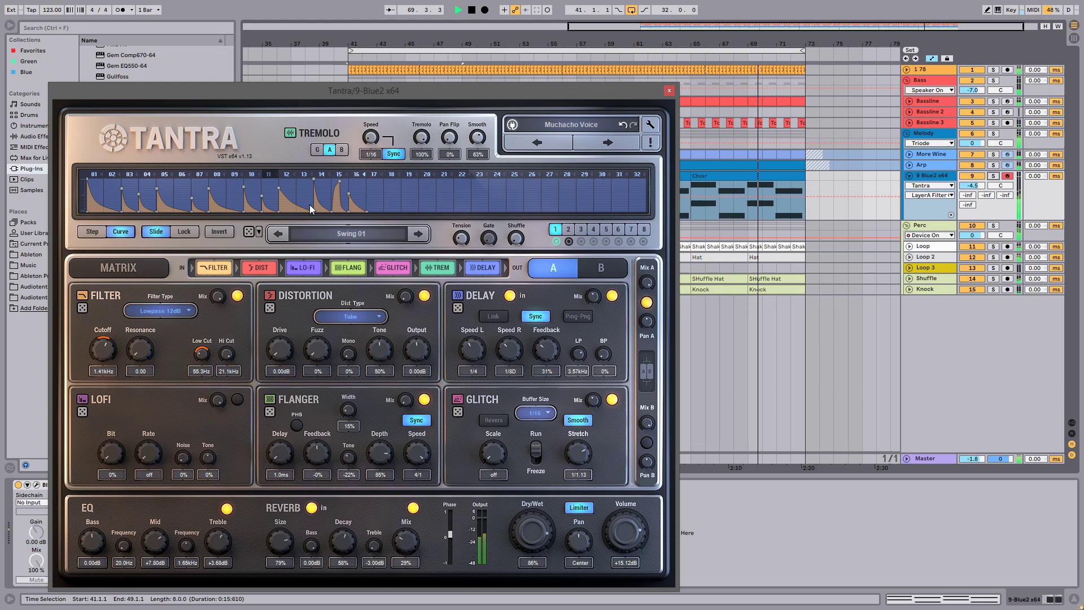
drag(339, 191, 340, 183)
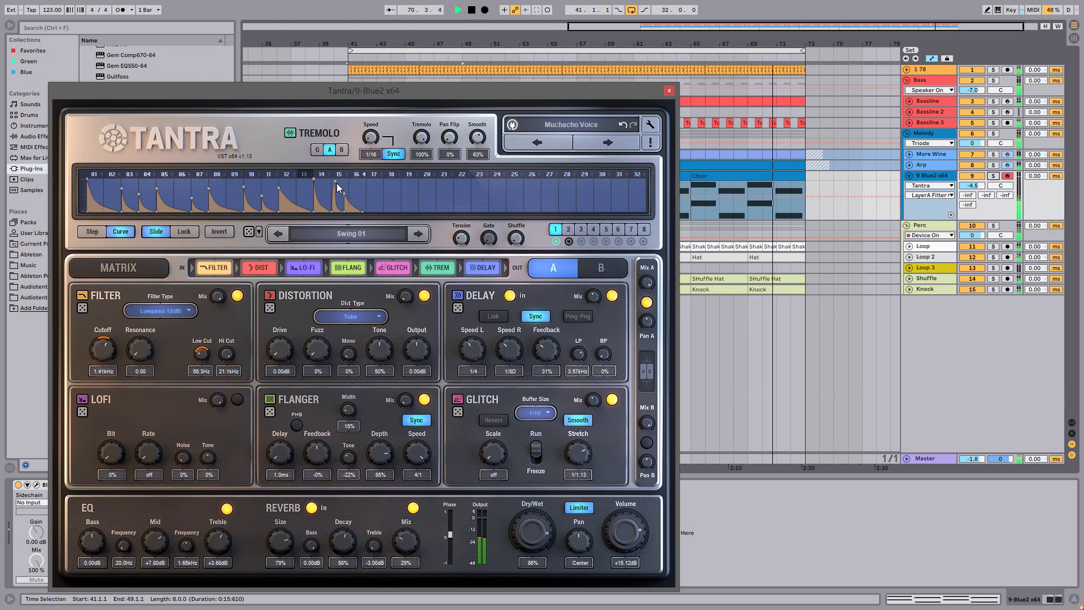
drag(343, 184, 344, 192)
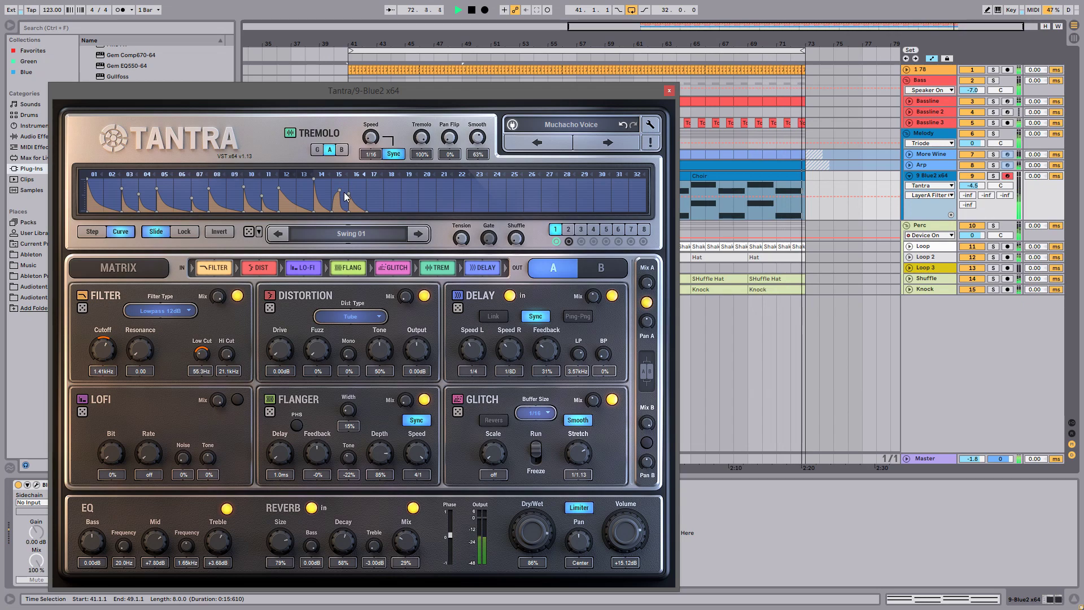
key(space)
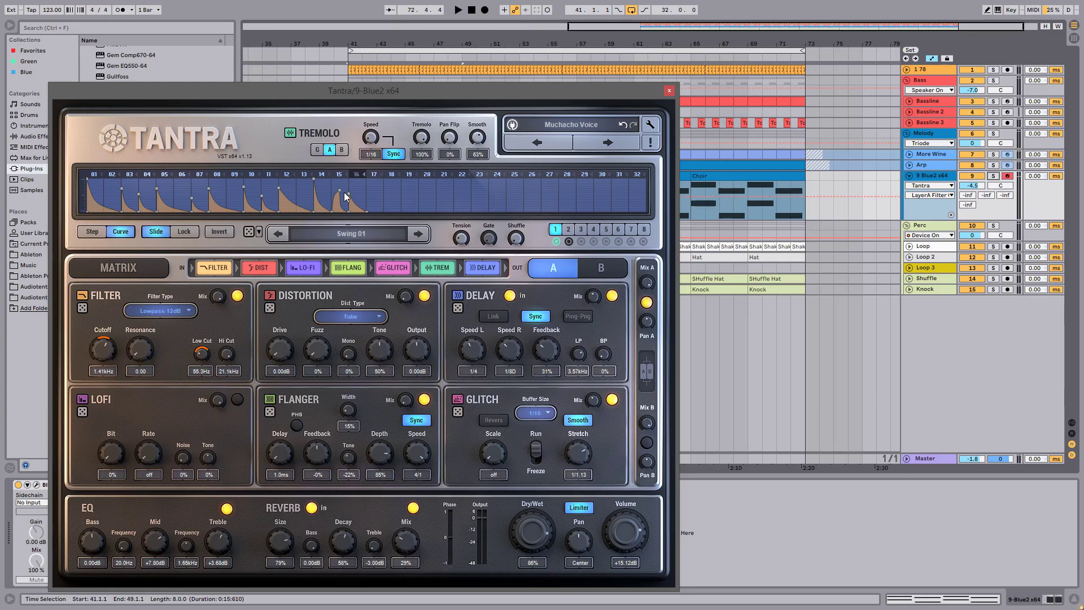
Step: Audition the tremolo pattern presets during playback and load Rhythmic 01
key(space)
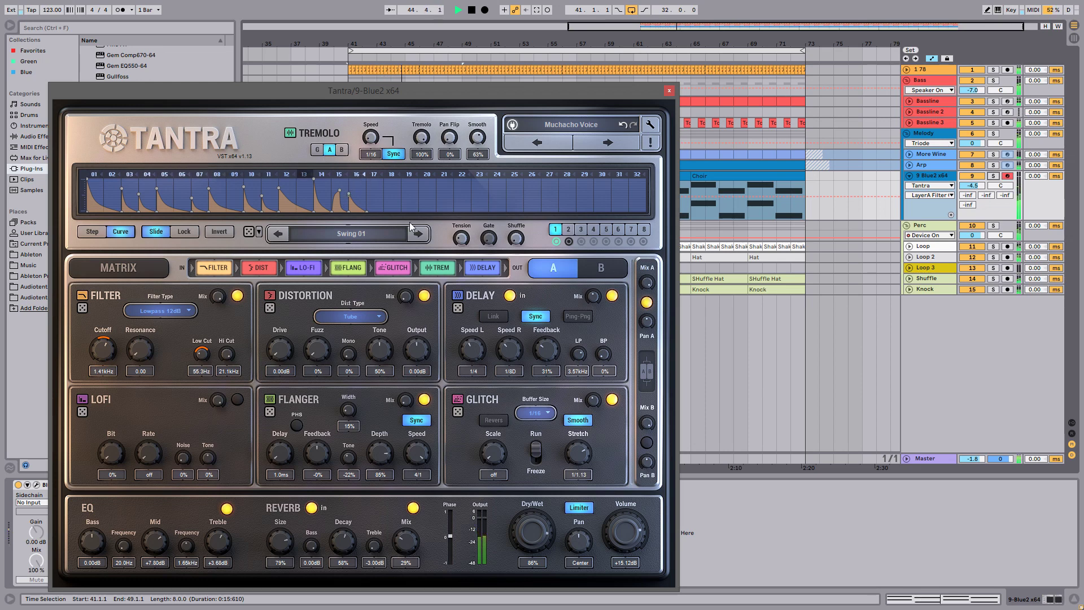
click(417, 234)
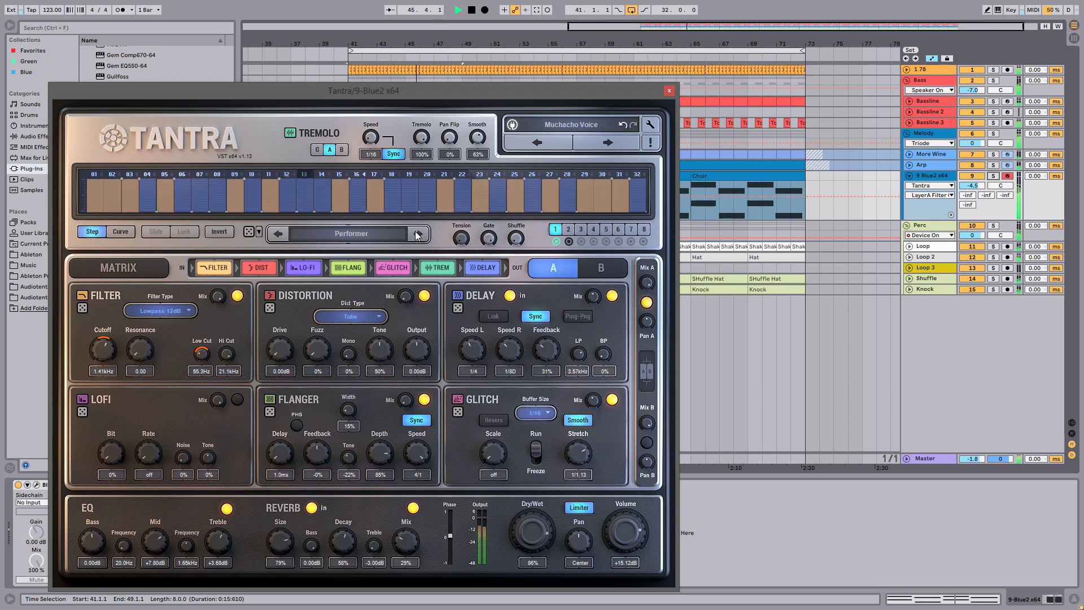
click(418, 234)
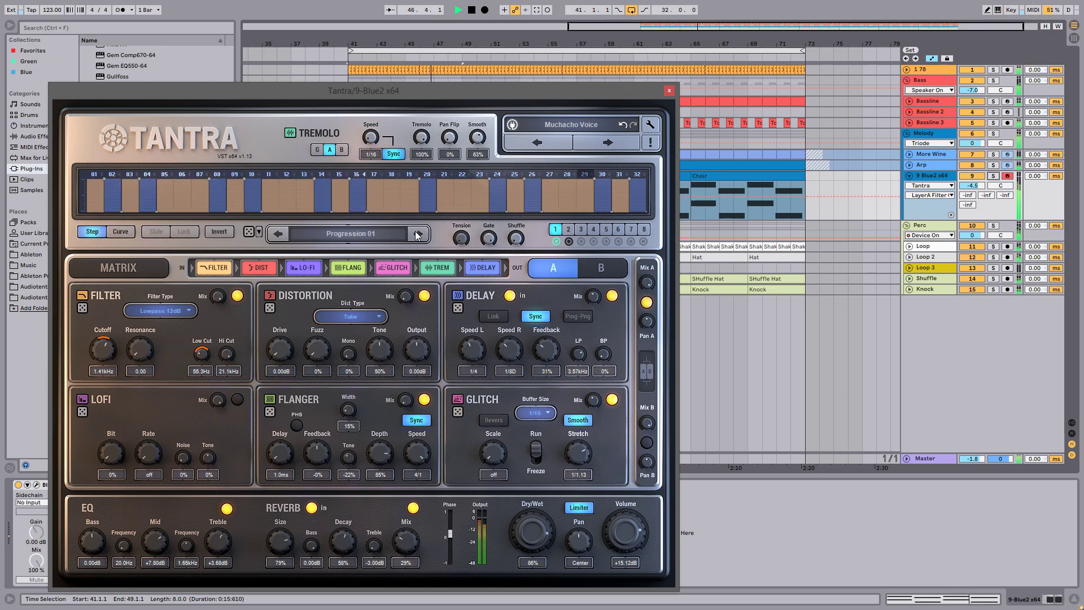
click(418, 234)
click(417, 234)
click(418, 234)
click(417, 234)
click(417, 234)
click(417, 234)
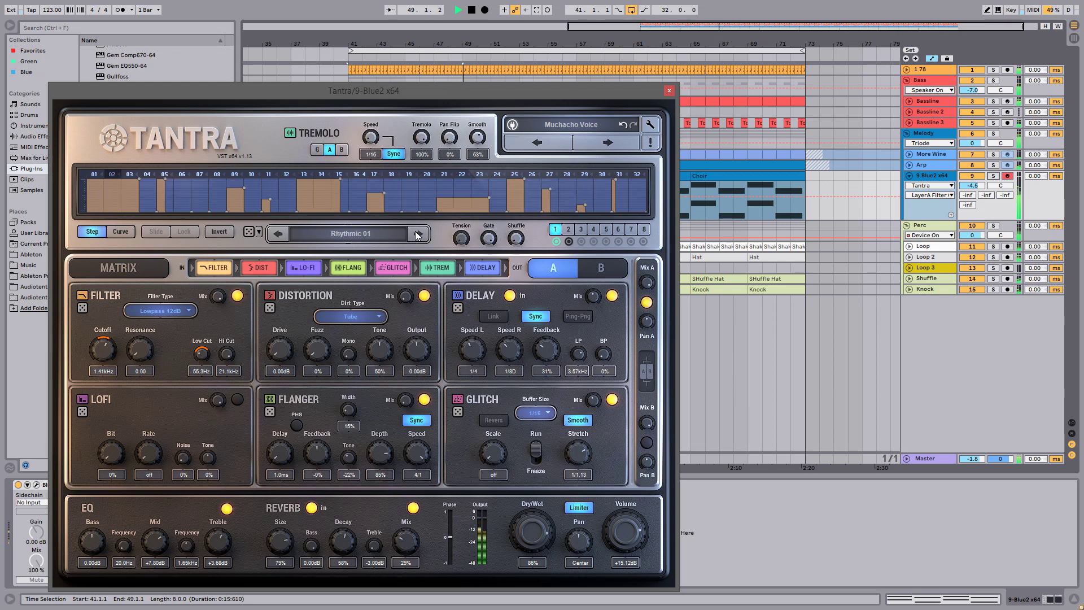
Step: Set the tremolo speed to 1/32 and, after comparing lower blends, set Tantra's dry/wet to 100%
click(370, 154)
click(395, 178)
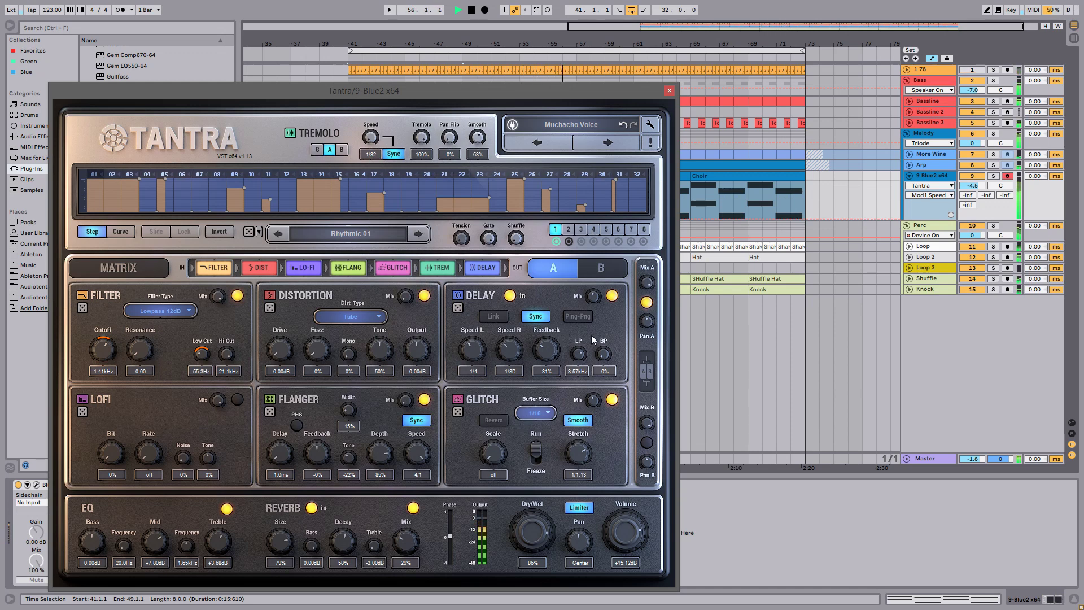
drag(544, 527, 552, 590)
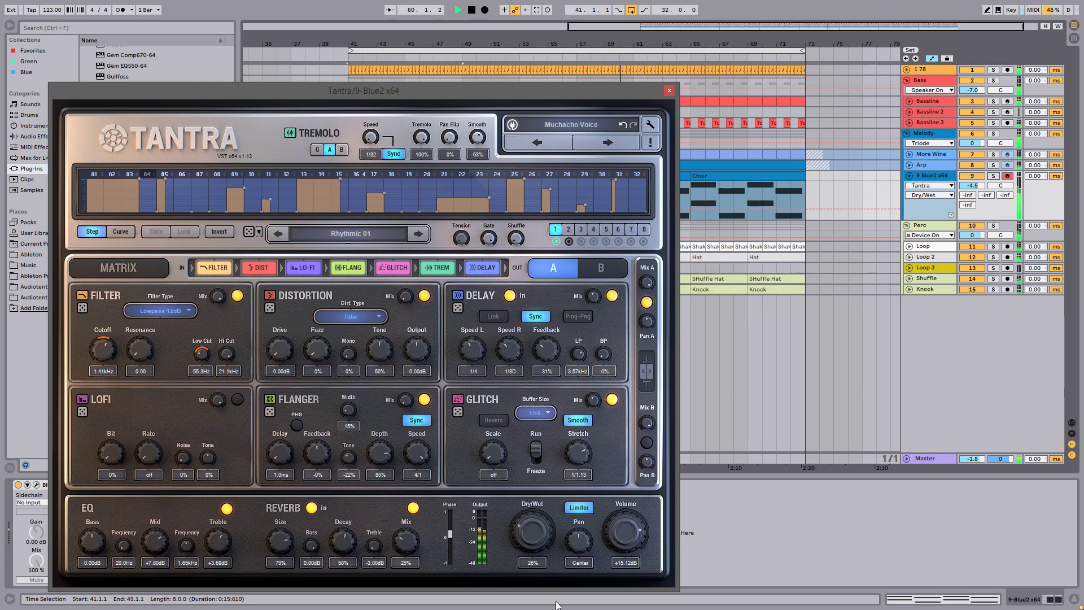
scroll(548, 548, up, 3)
drag(548, 548, 545, 510)
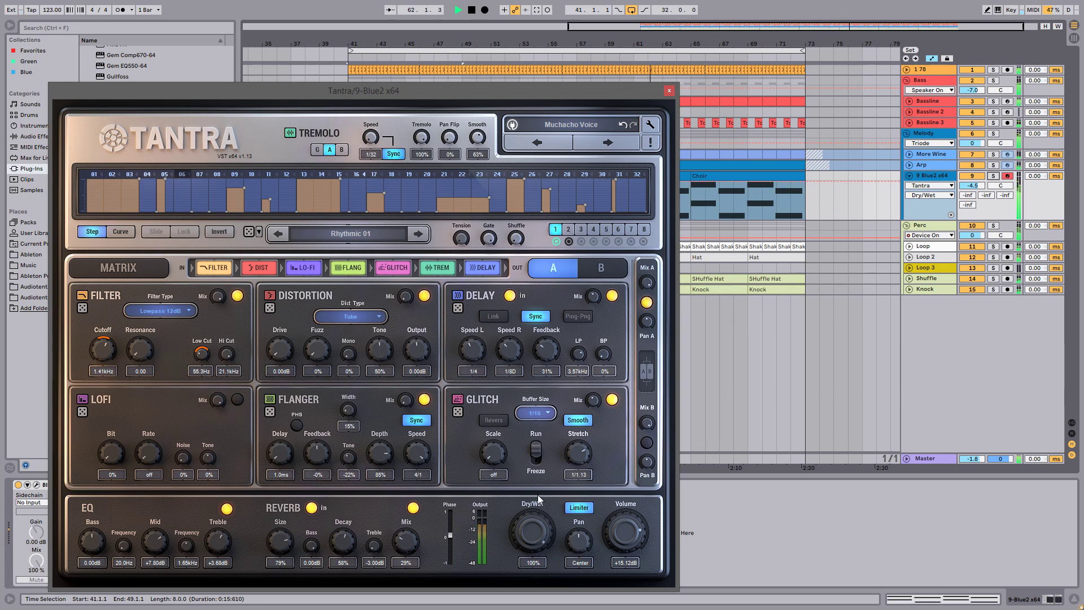